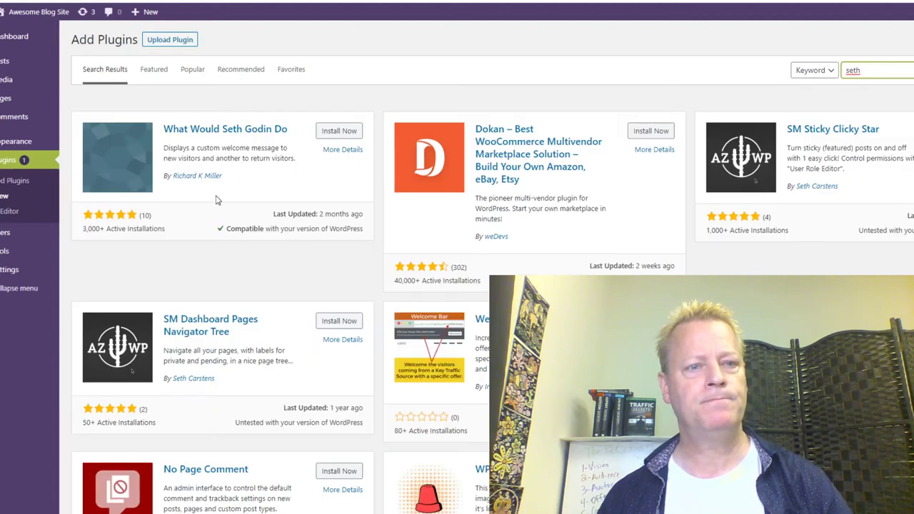
Step: Install the What Would Seth Godin Do plugin and activate it along with Exit Popup, Popup Builder and Yoast SEO
click(333, 131)
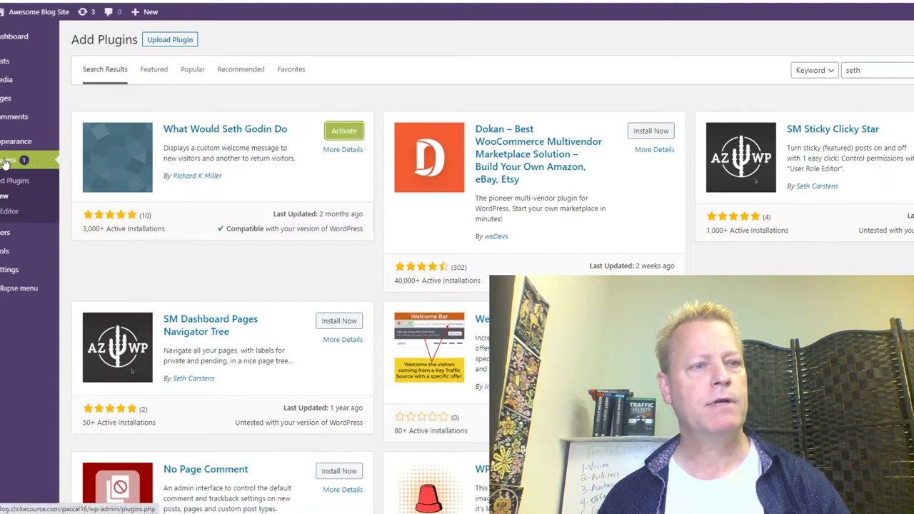
click(15, 181)
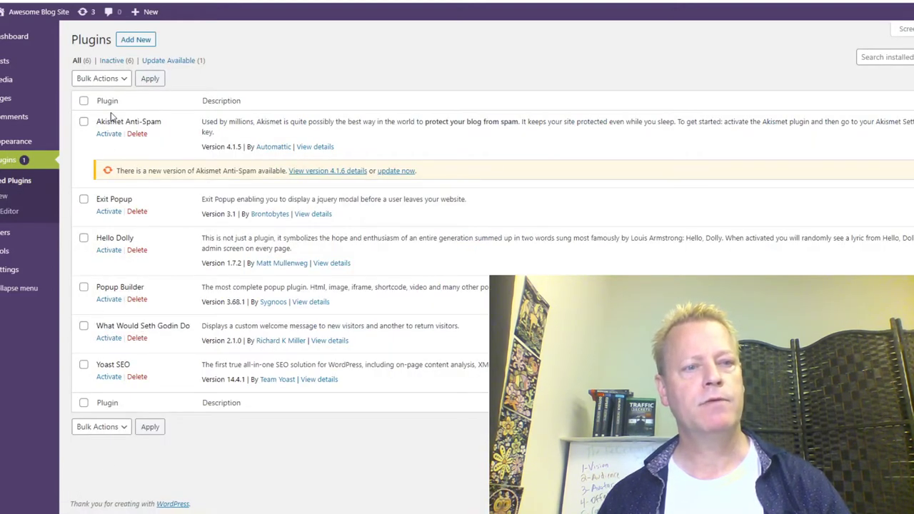
click(108, 212)
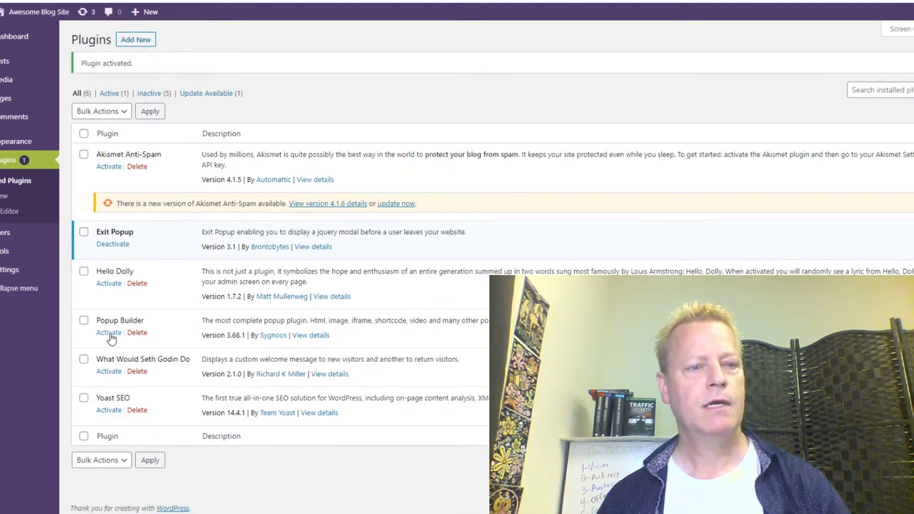
click(109, 332)
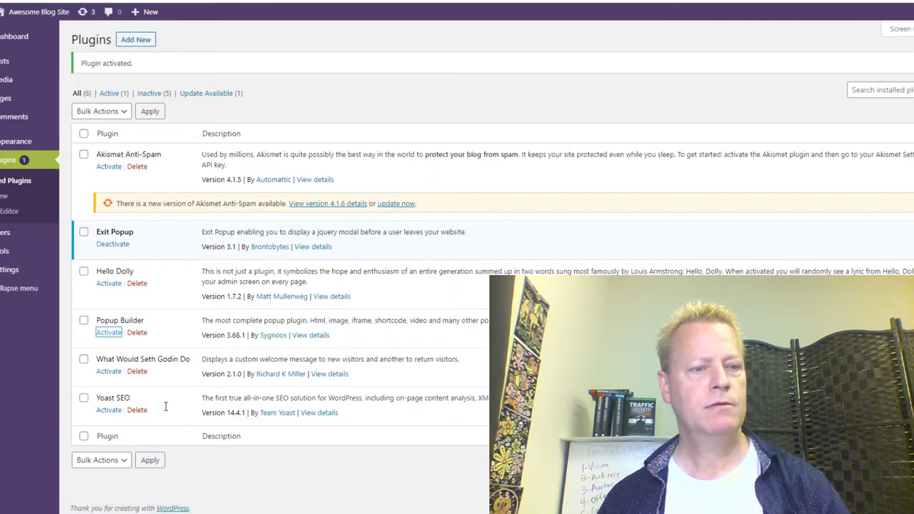
click(107, 372)
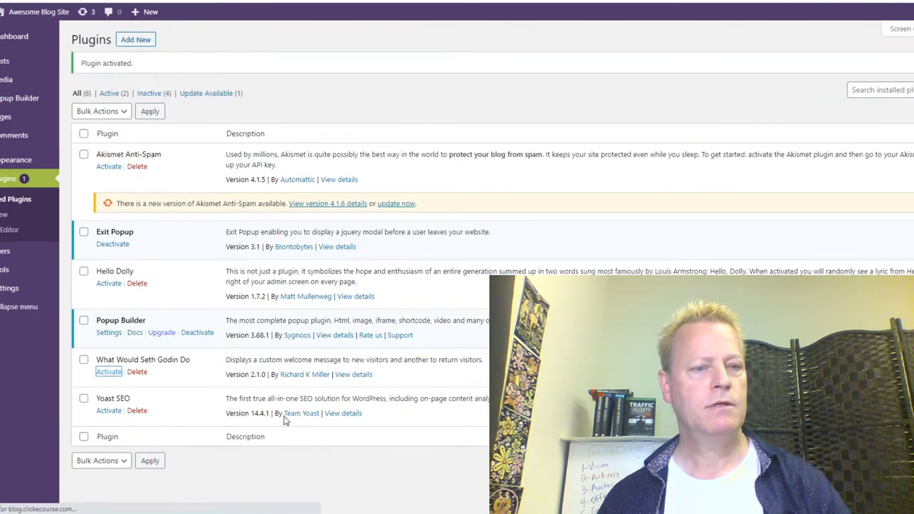
click(110, 412)
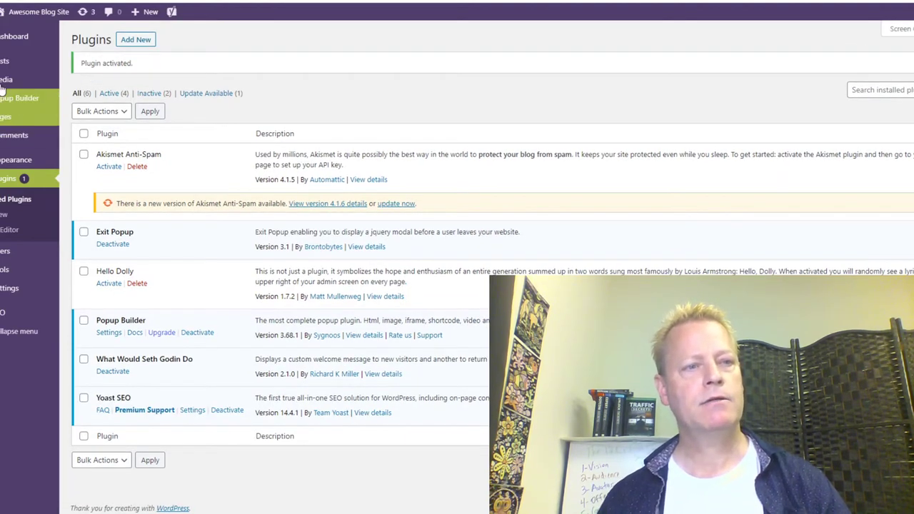
Step: Open the list of posts on Awesome Blog Site
click(75, 62)
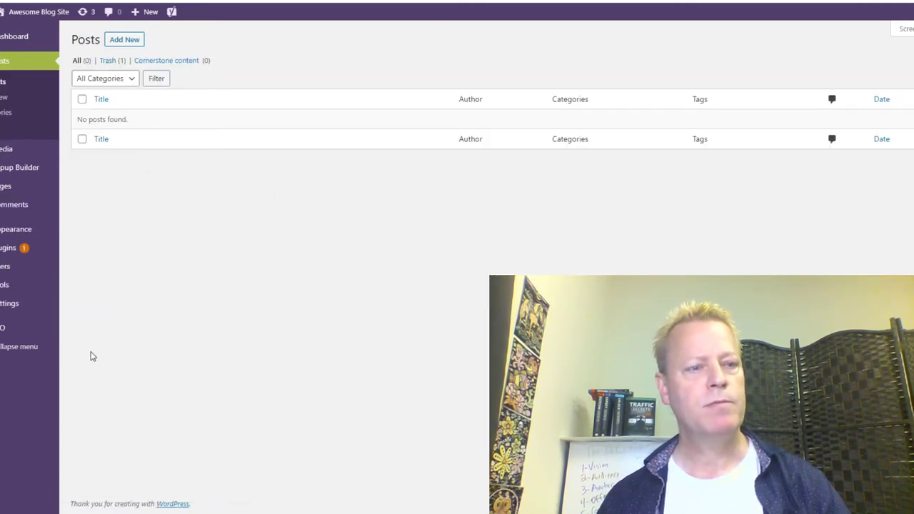
mouse_move(12, 286)
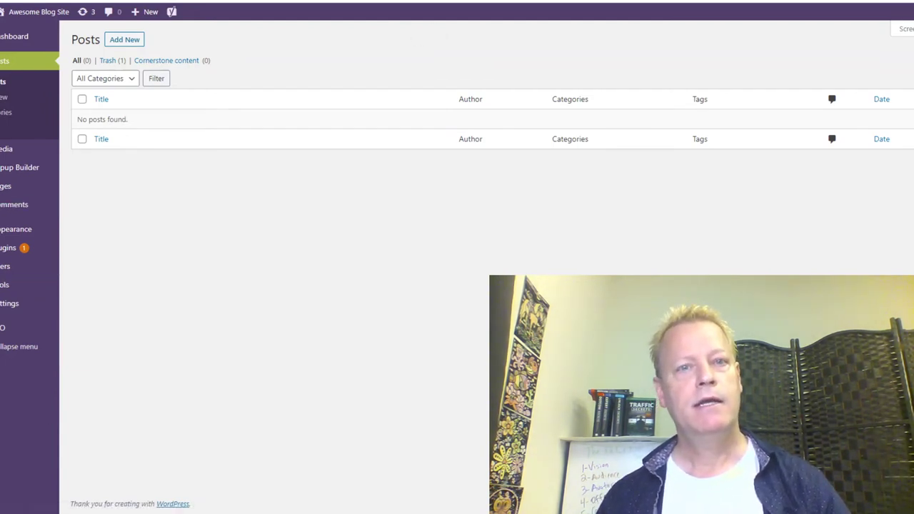
Step: Open successwithjs.wordpress.com in a new browser tab and look through its blog posts
key(ctrl+t)
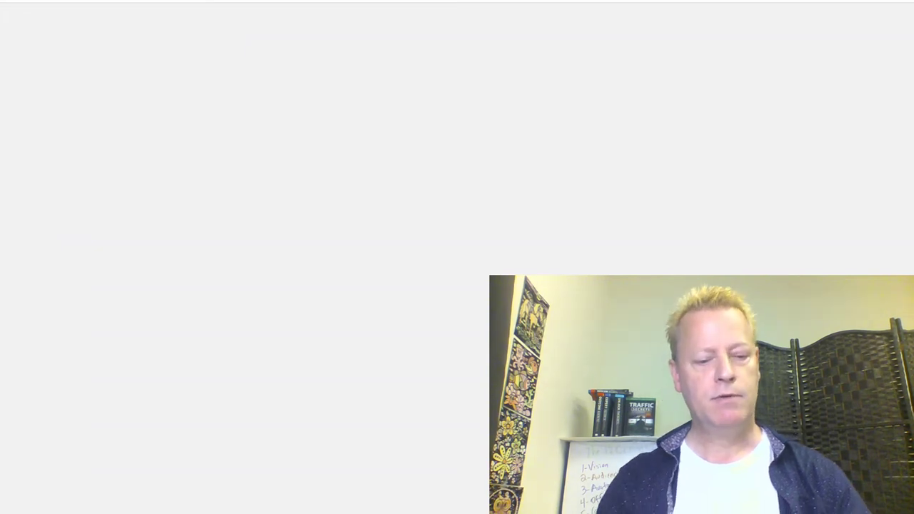
text(wordpress)
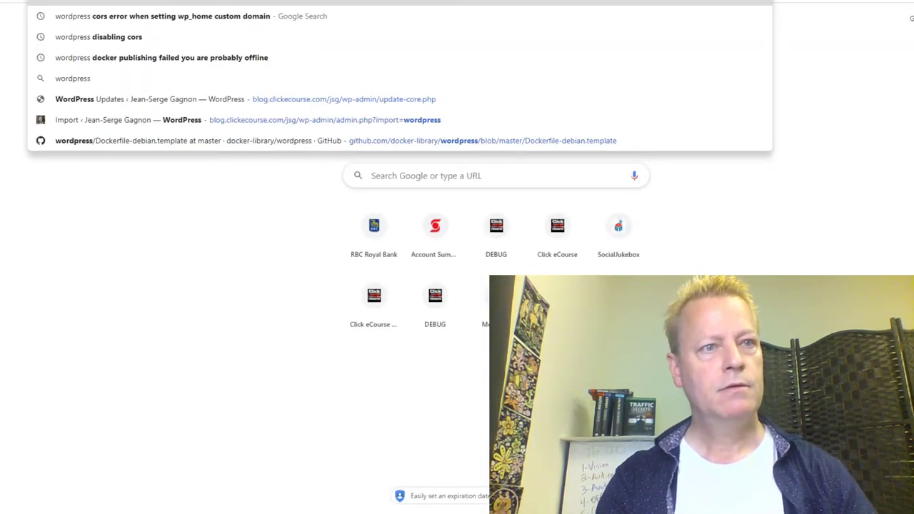
text(.com)
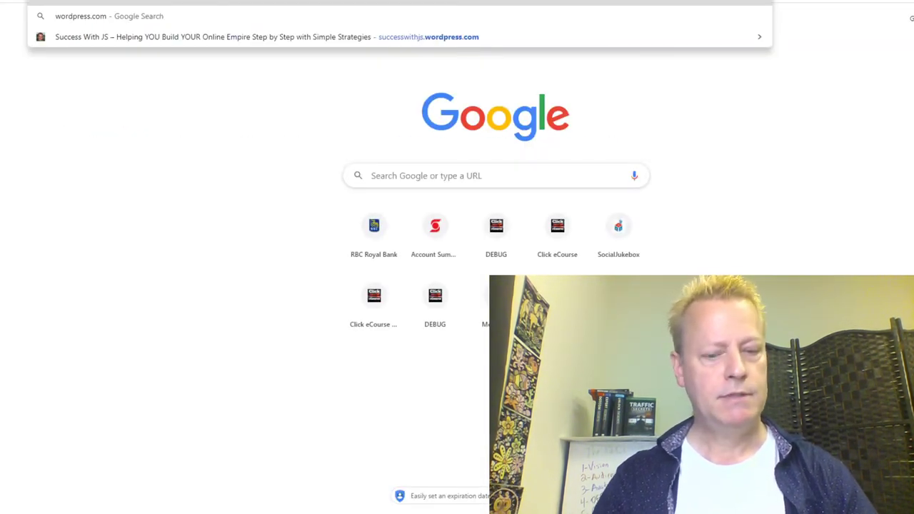
key(Home)
text(successwith)
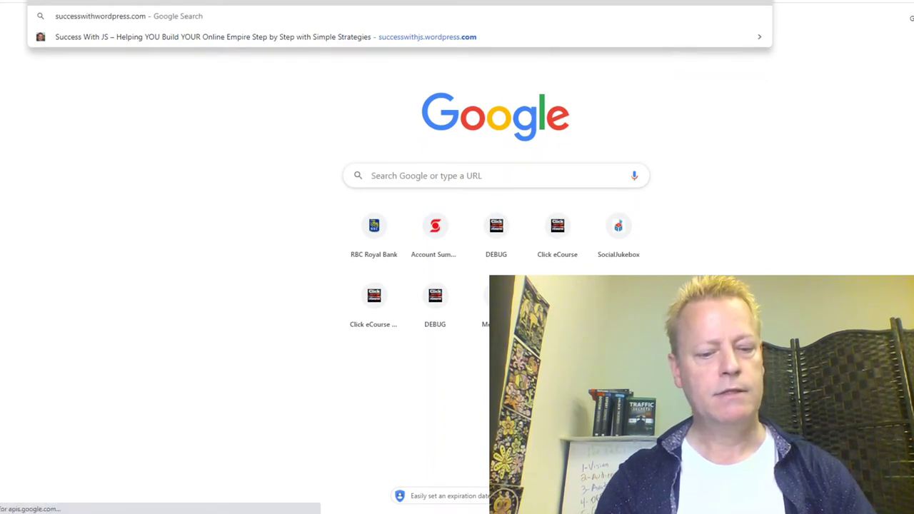
text(js.)
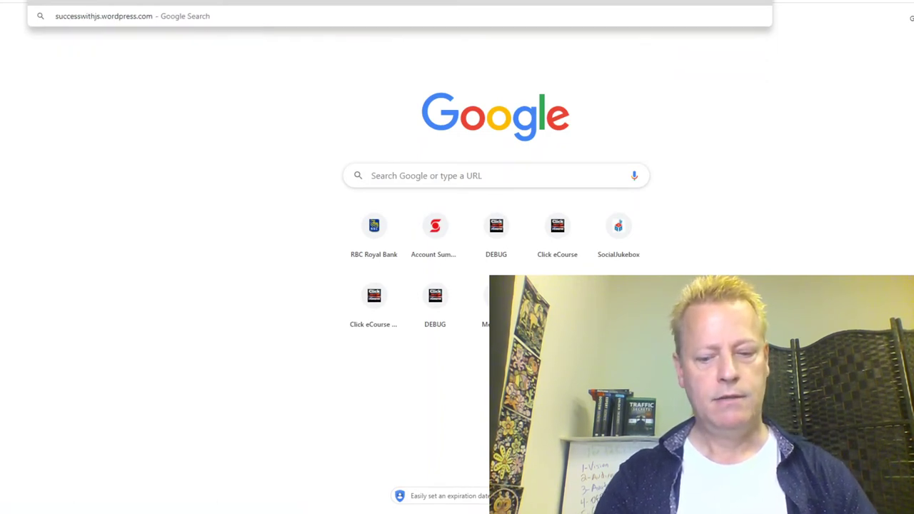
key(Return)
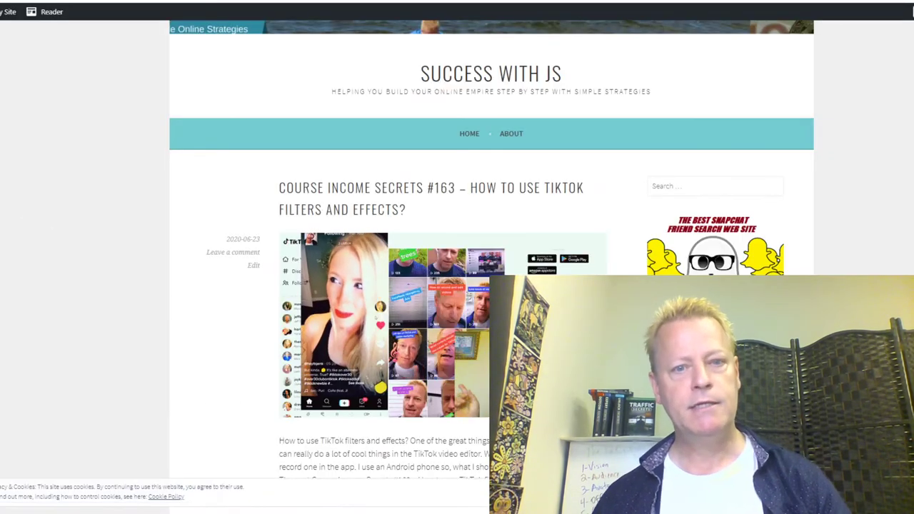
scroll(185, 304, down, 15)
scroll(443, 250, down, 10)
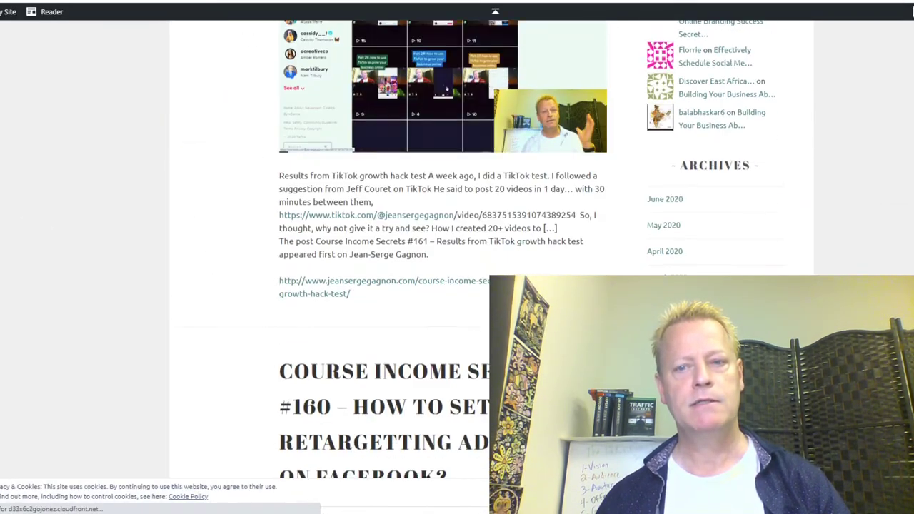
scroll(443, 250, up, 12)
scroll(442, 250, up, 15)
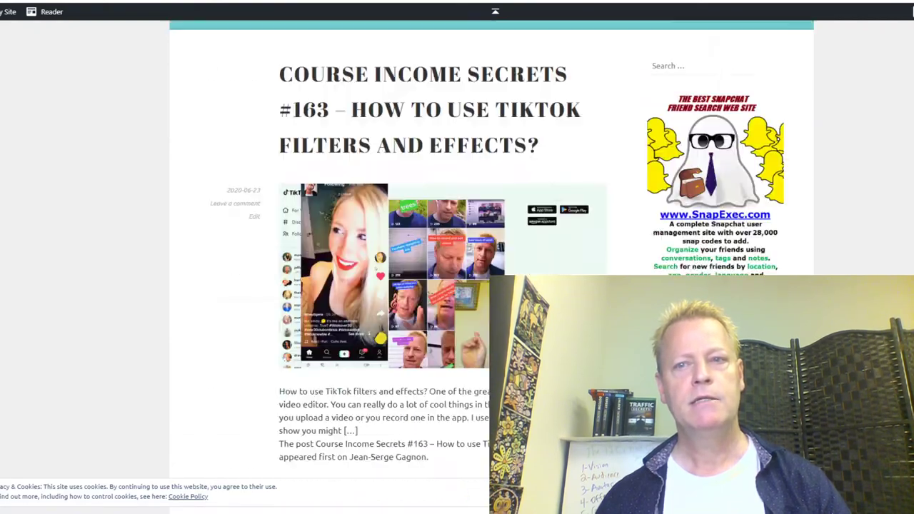
Step: Go to the Success With JS site's WordPress.com dashboard and export all of its content
click(8, 11)
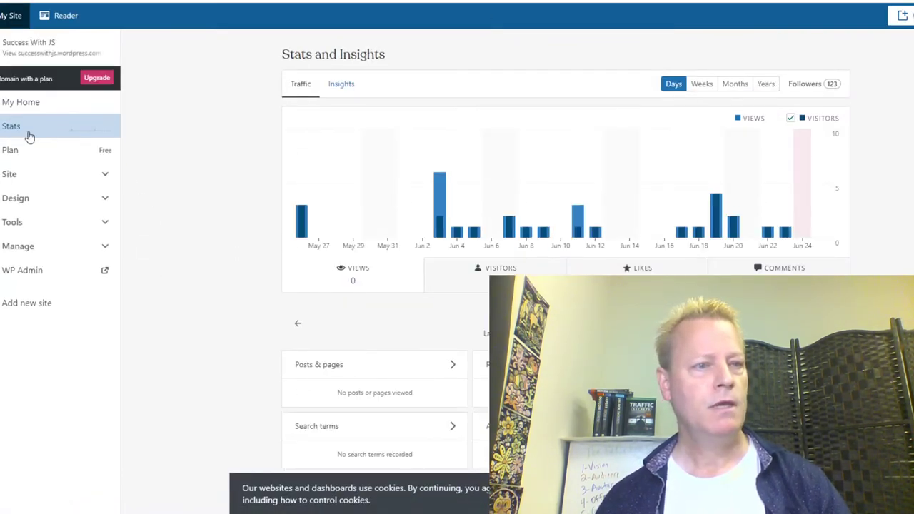
click(47, 227)
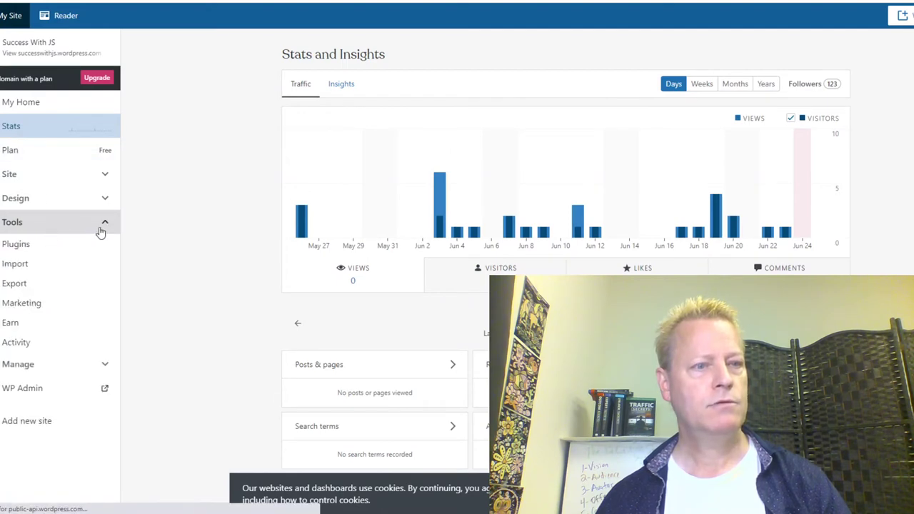
click(31, 288)
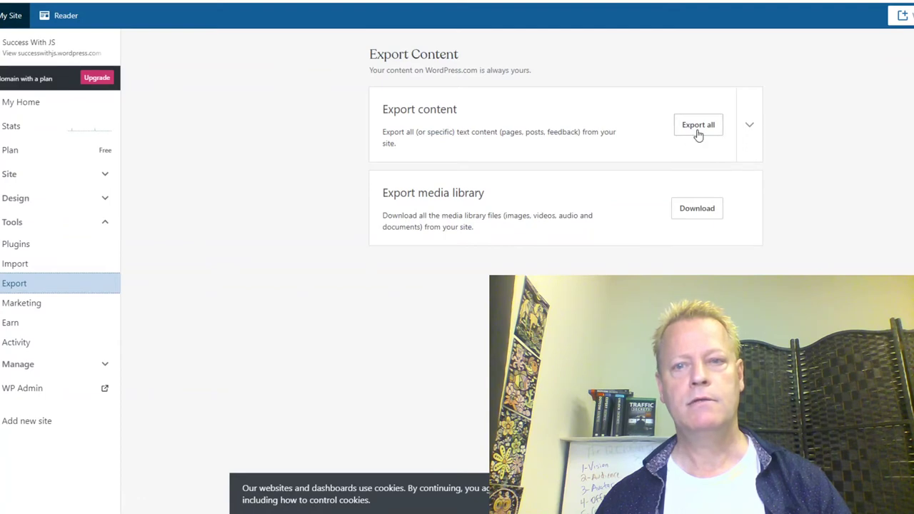
click(749, 128)
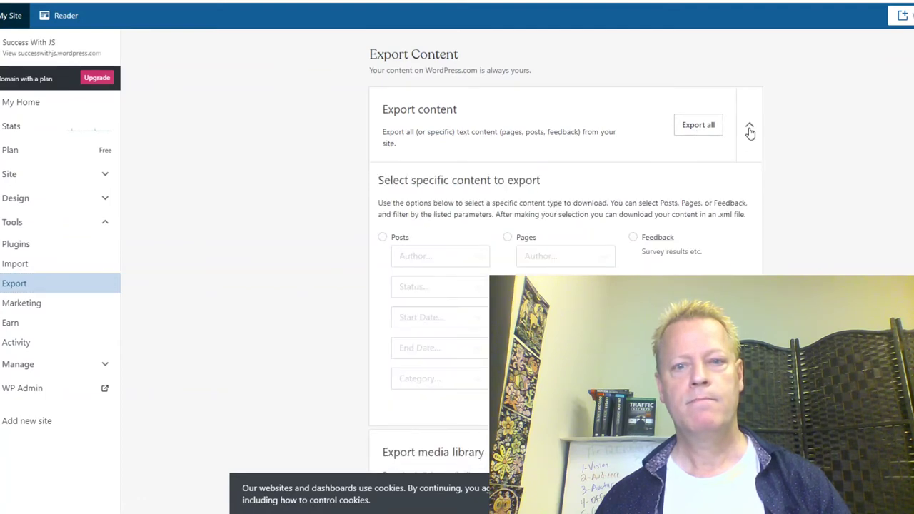
click(703, 133)
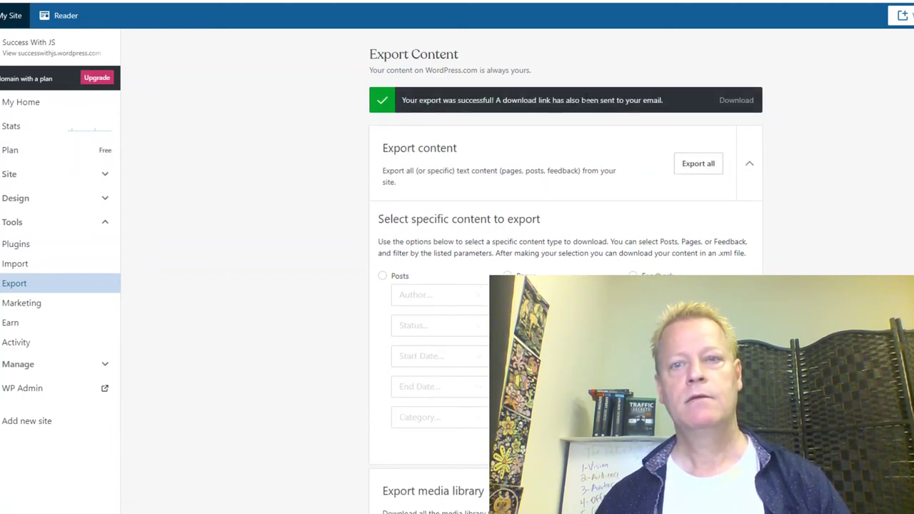
Step: Download the export zip into a new folder named wp inside the backups folder, keeping the suggested file name
click(735, 100)
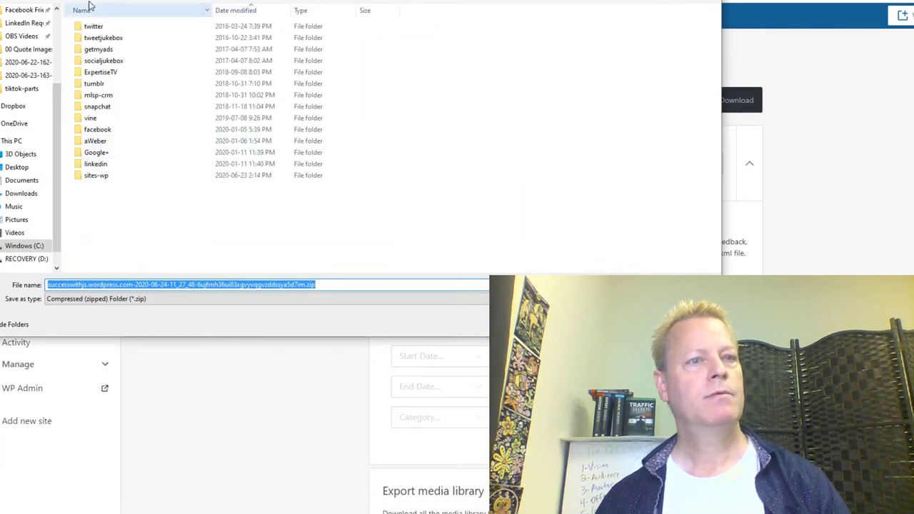
click(131, 67)
key(ctrl+shift+n)
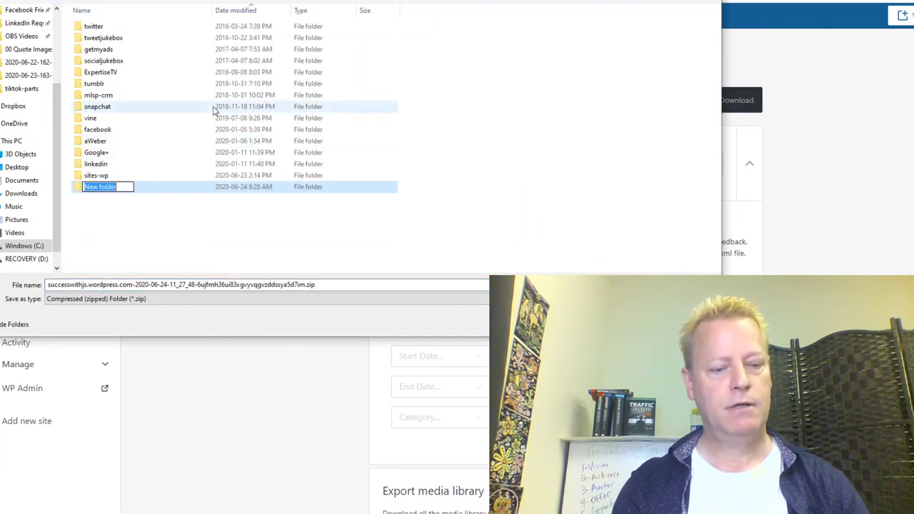
text(wp)
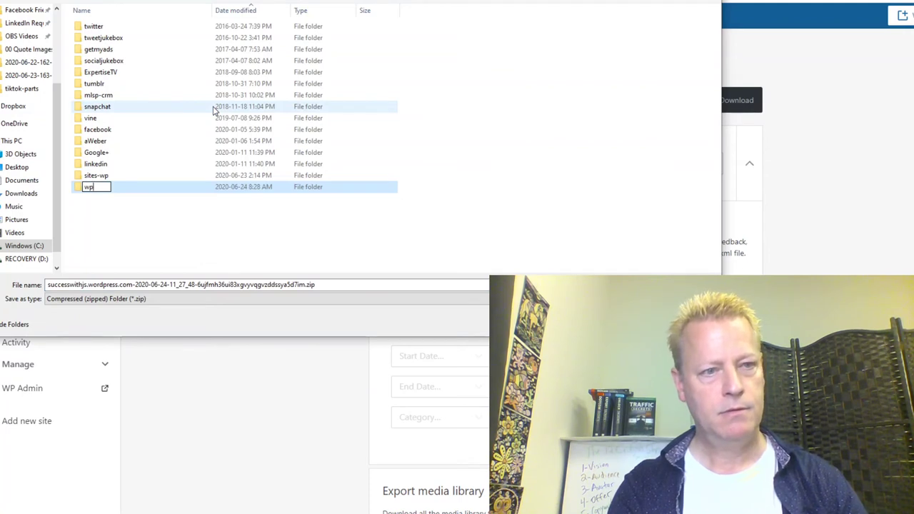
key(Return)
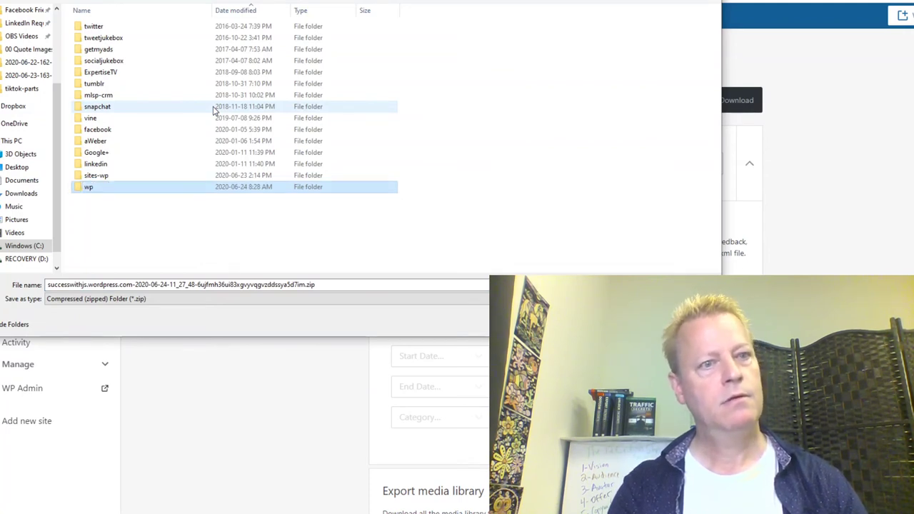
key(Return)
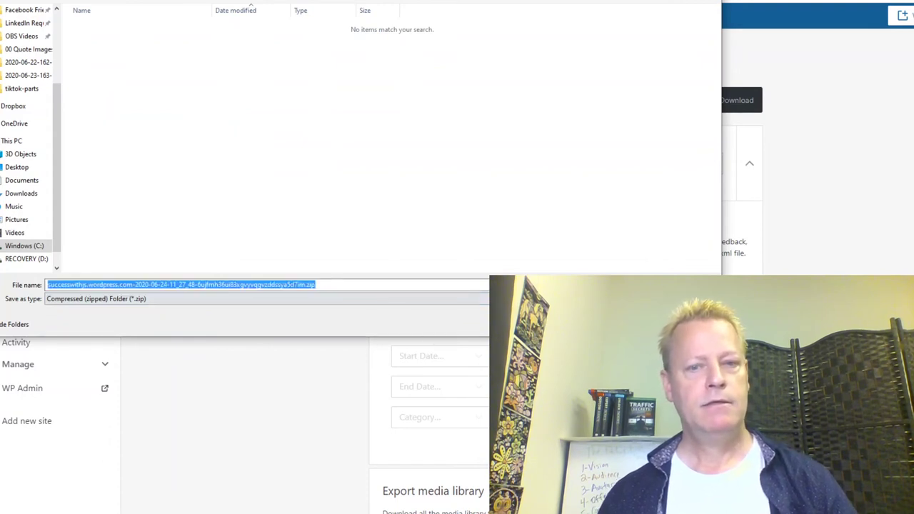
key(Return)
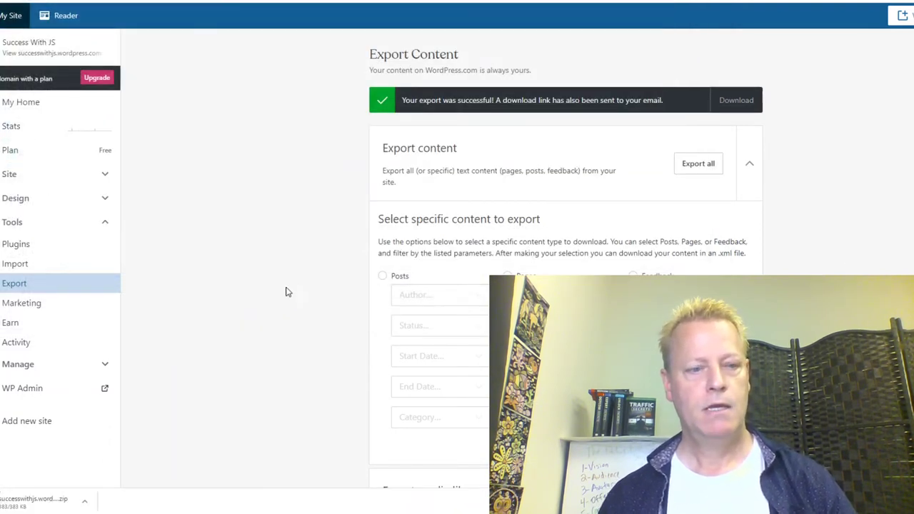
Step: Switch back to Awesome Blog Site's admin, install the WordPress importer and run it
key(ctrl+Tab)
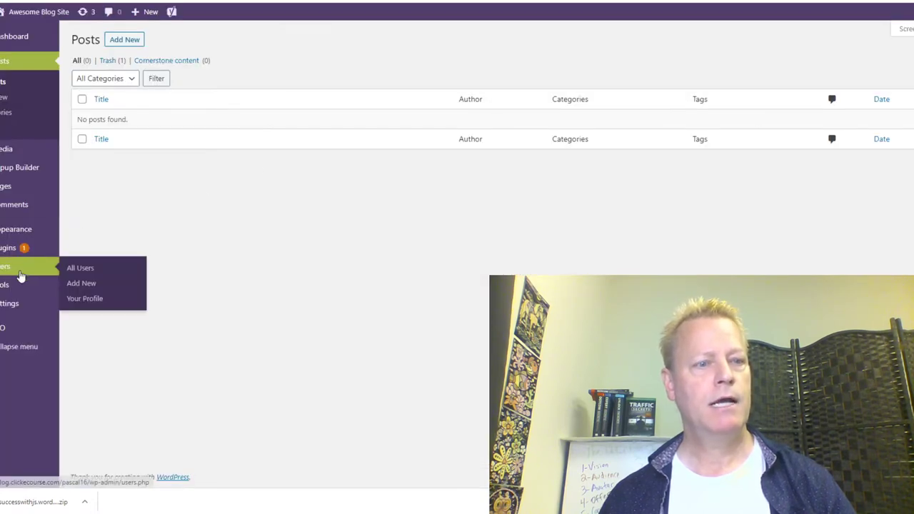
mouse_move(16, 287)
click(88, 310)
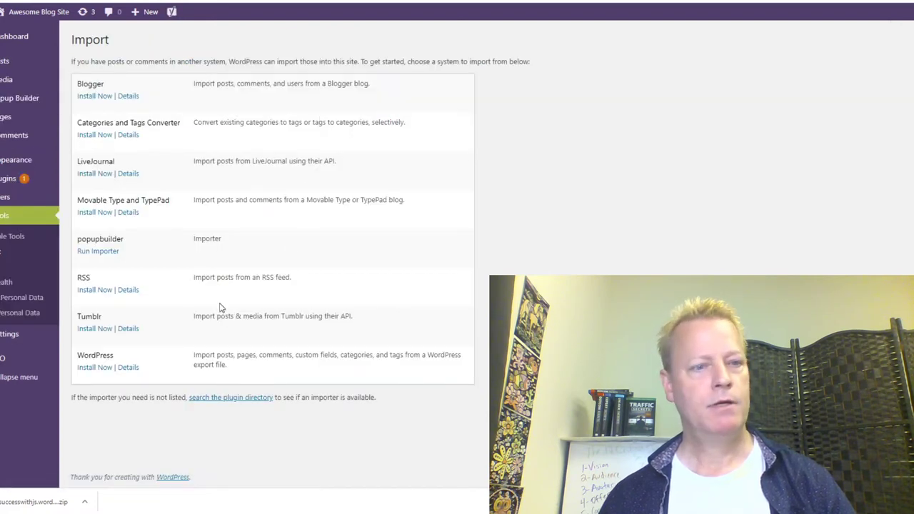
click(94, 368)
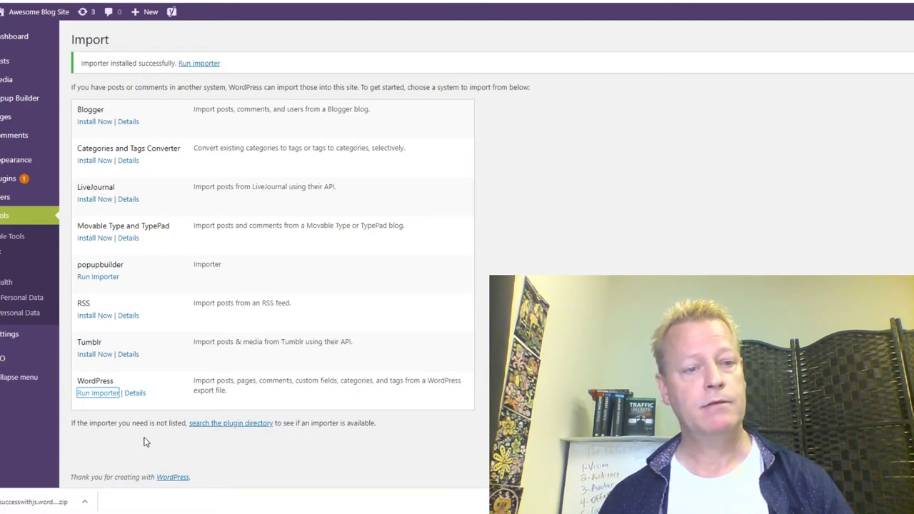
click(99, 394)
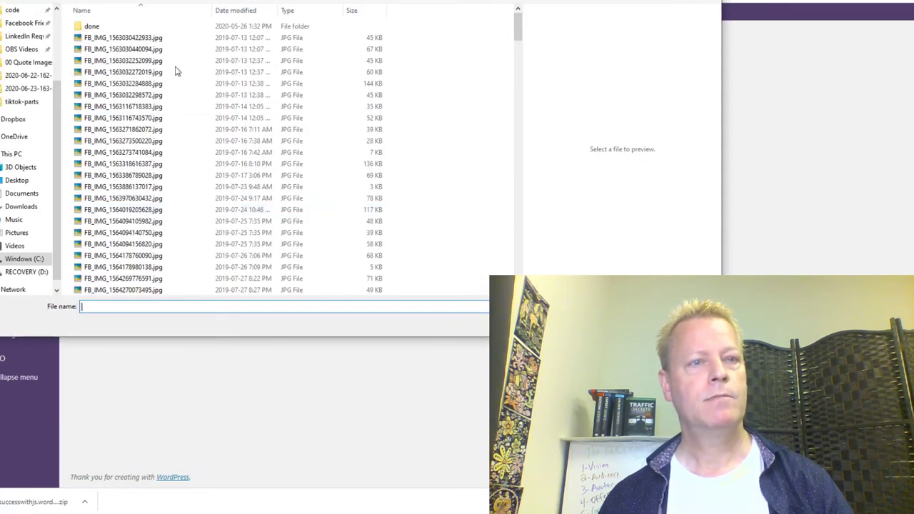
Step: Choose the successwithjs export zip from the wp folder in backups as the file to import
scroll(143, 86, up, 6)
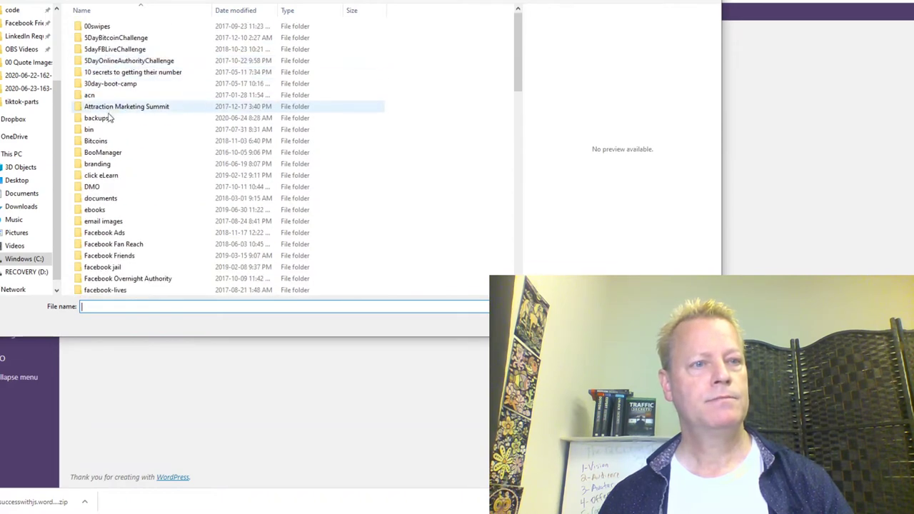
double_click(107, 117)
click(97, 189)
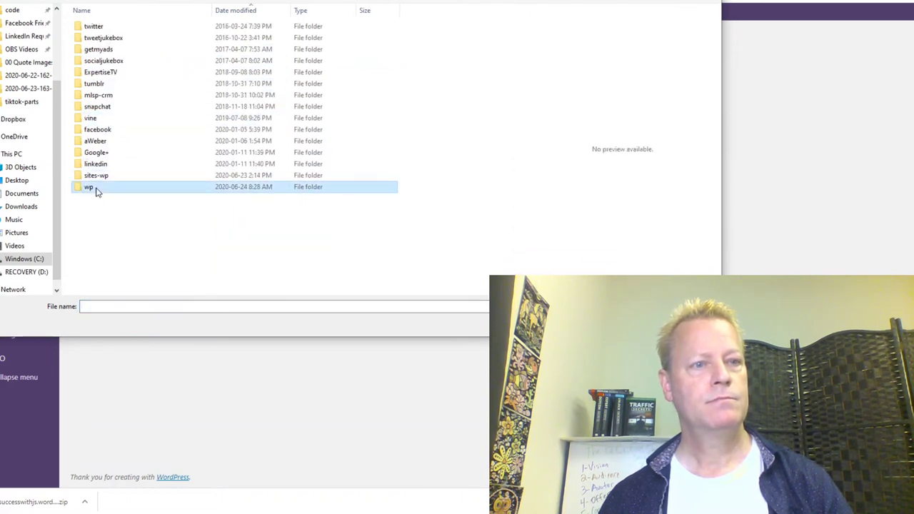
double_click(97, 190)
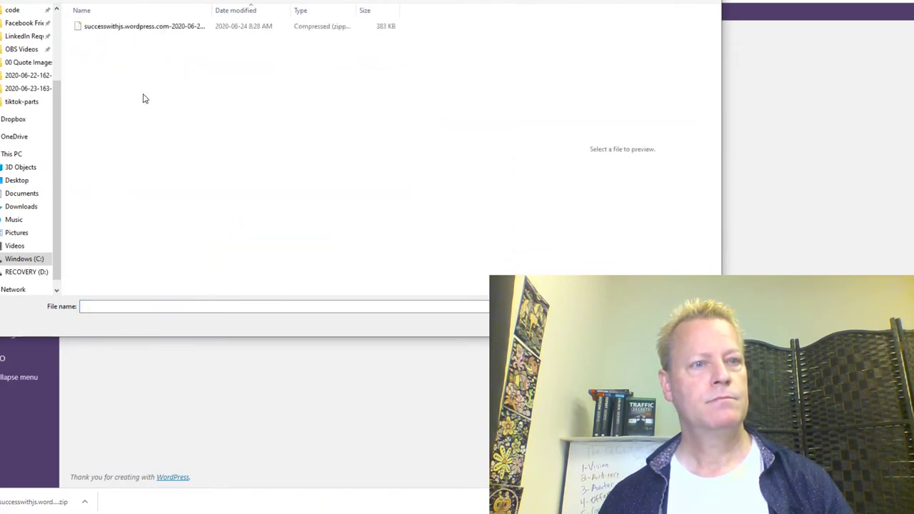
double_click(143, 26)
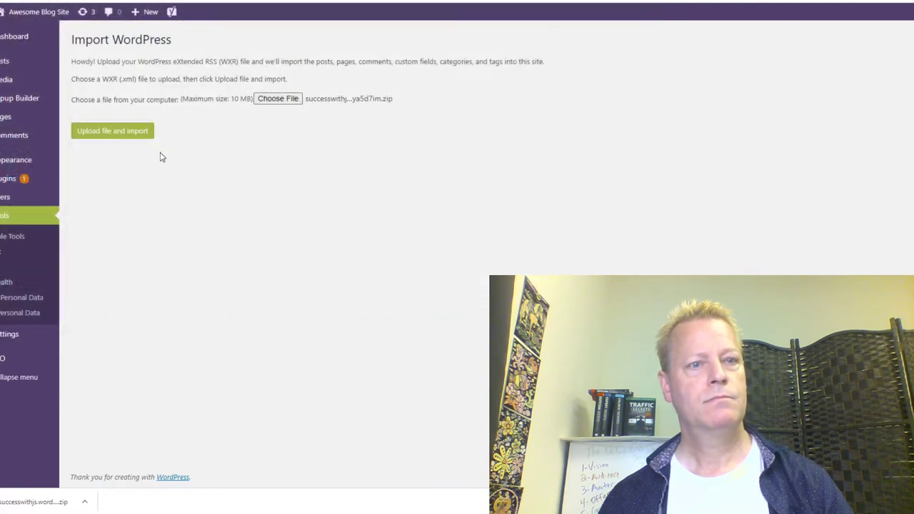
Step: Try to upload and import the chosen export zip, and recheck the export options on the Success With JS export page
click(123, 139)
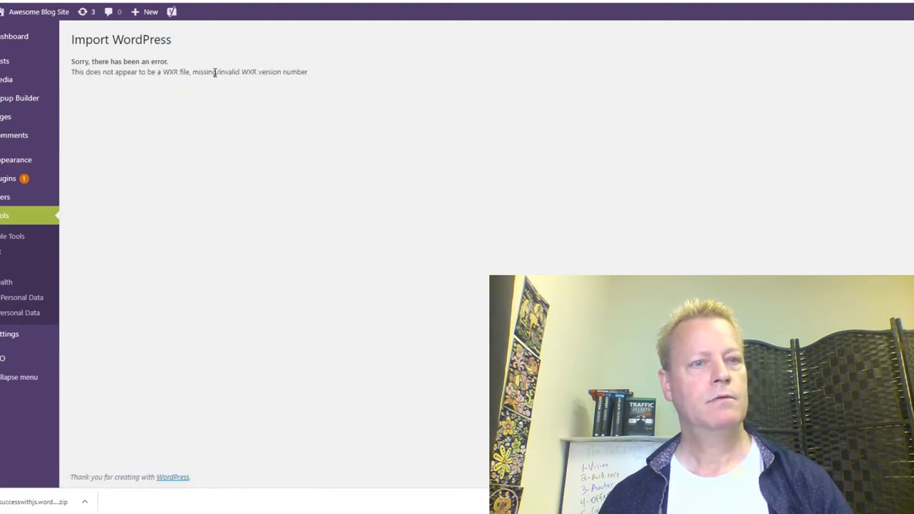
drag(281, 73, 174, 70)
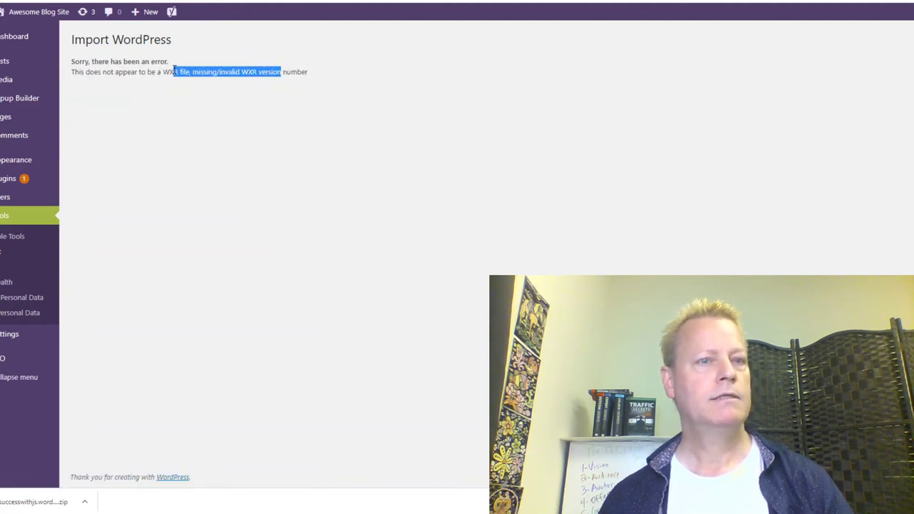
click(224, 112)
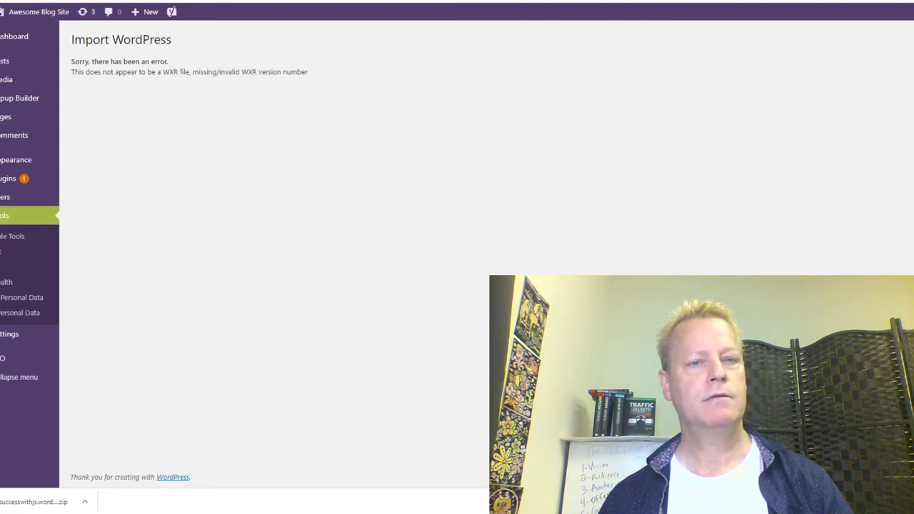
key(ctrl+Tab)
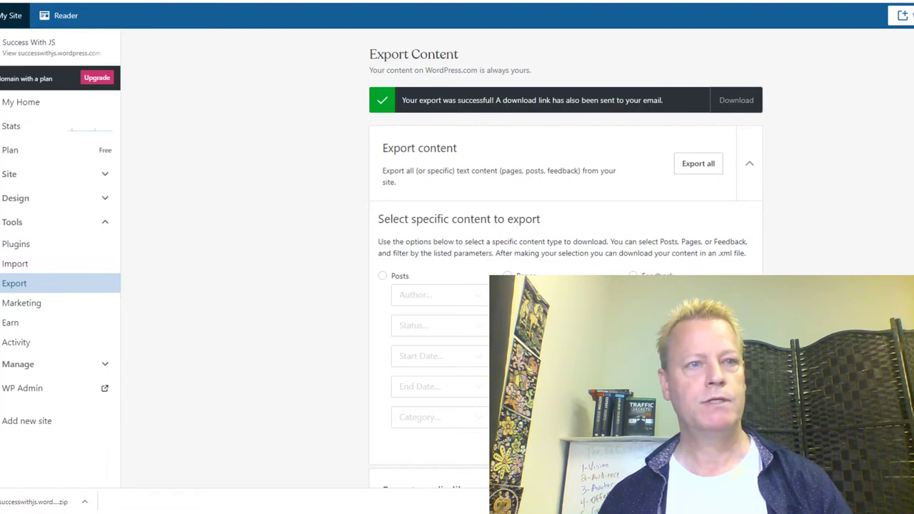
scroll(565, 264, down, 1)
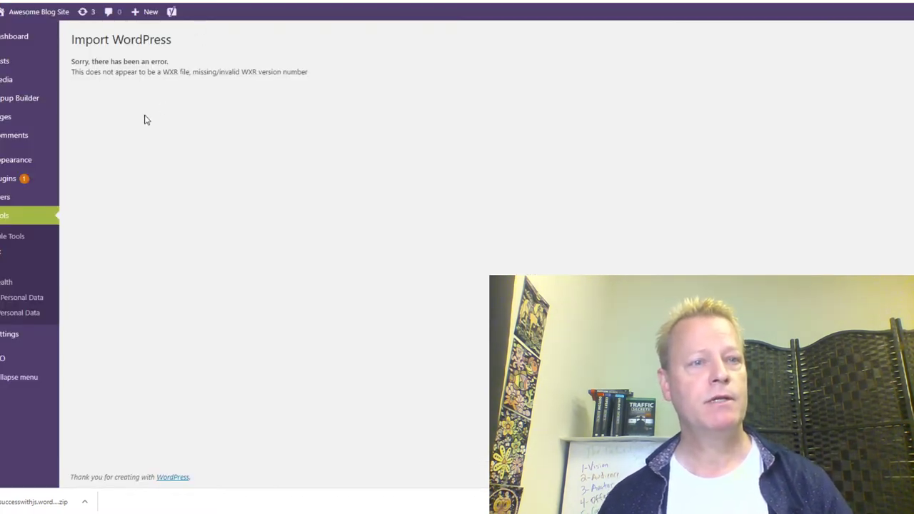
Step: Run the WordPress importer again on Awesome Blog Site and choose successwithjs.wordpress.2018-10-28.xml from the sites-wp backup folder
click(35, 214)
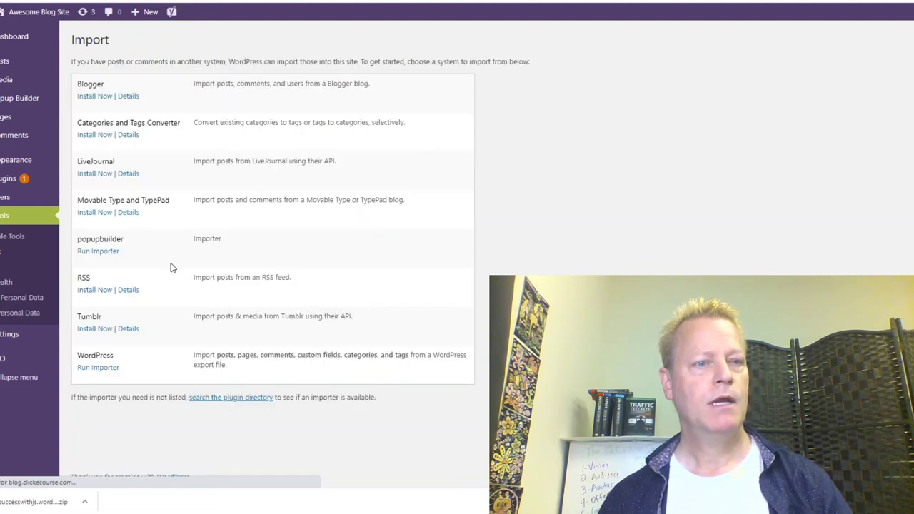
click(100, 369)
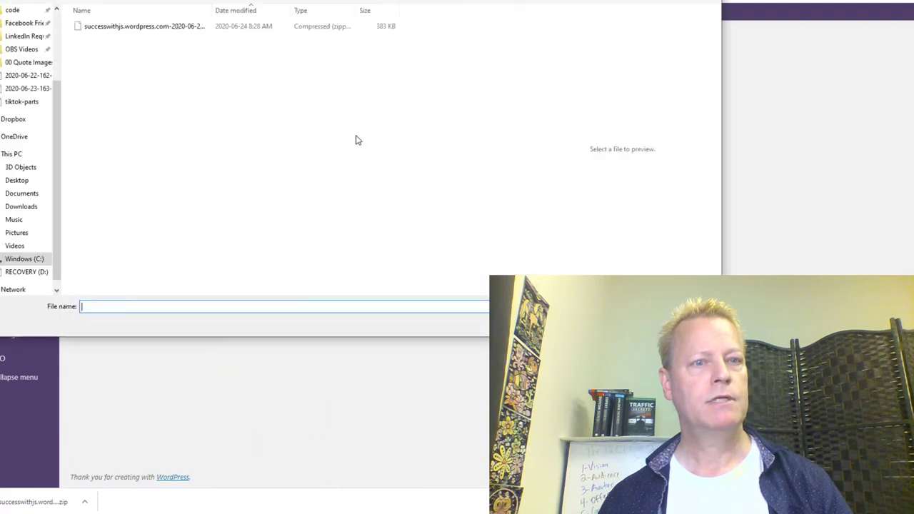
key(alt+Up)
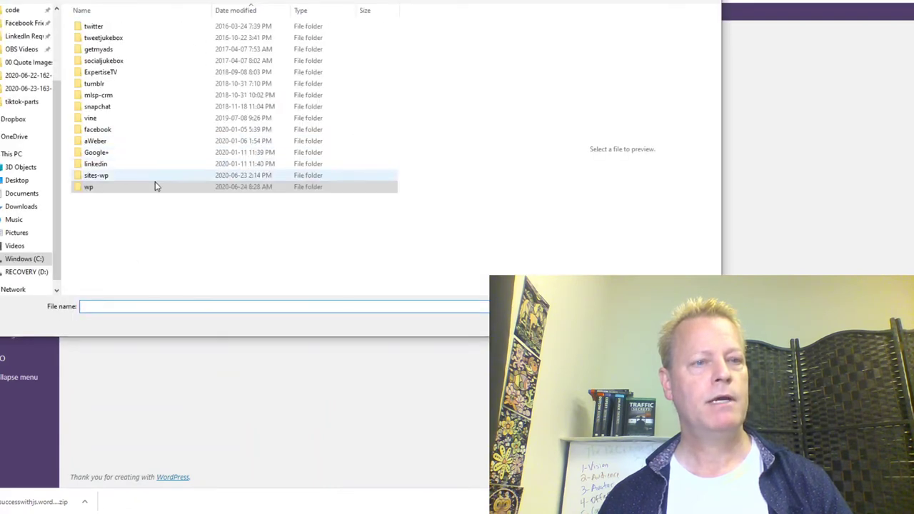
click(114, 176)
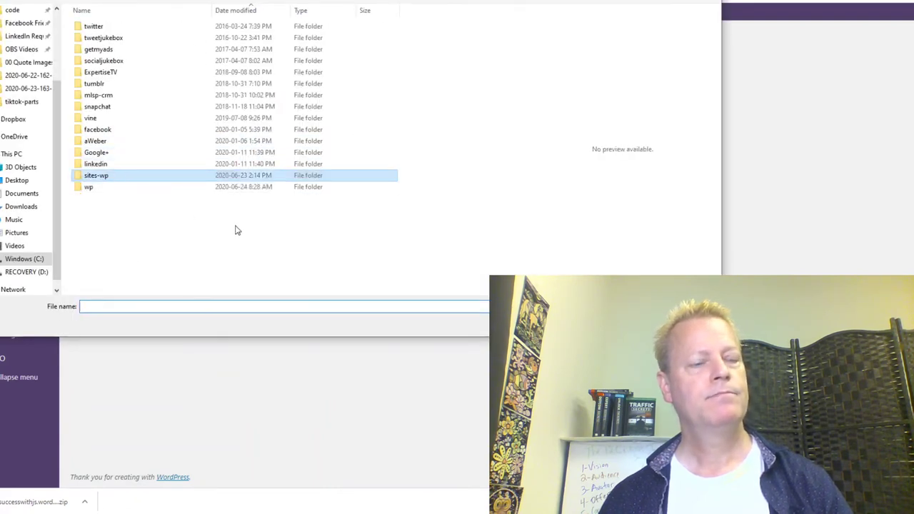
key(Return)
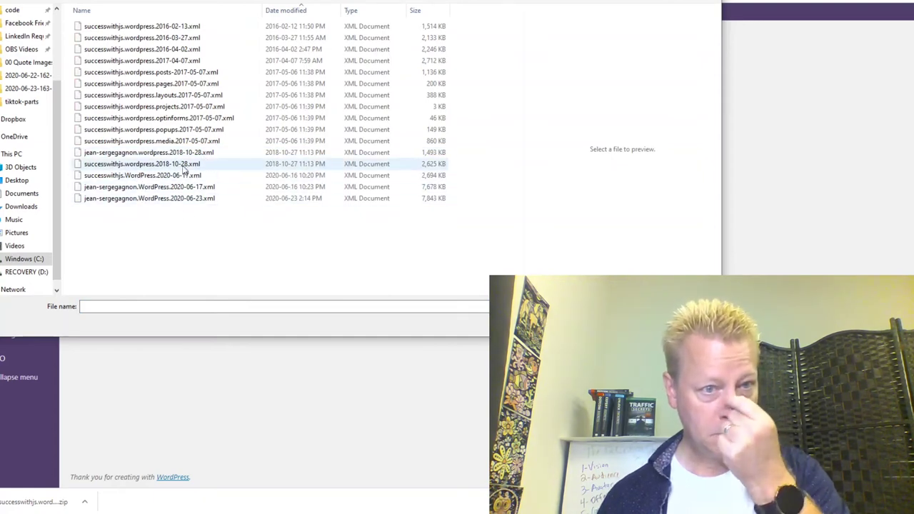
click(184, 167)
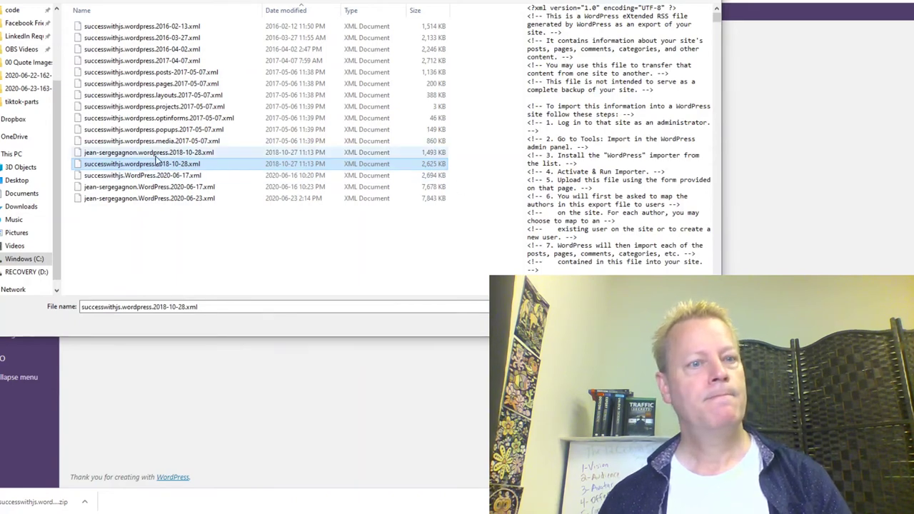
key(Return)
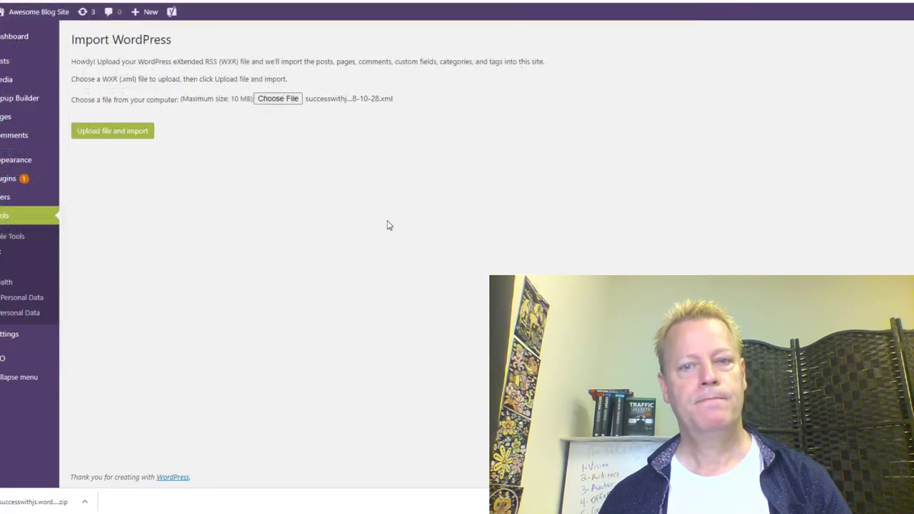
Step: Upload the XML file, assign its posts to the existing site user, enable downloading and importing file attachments, and submit the import
click(94, 136)
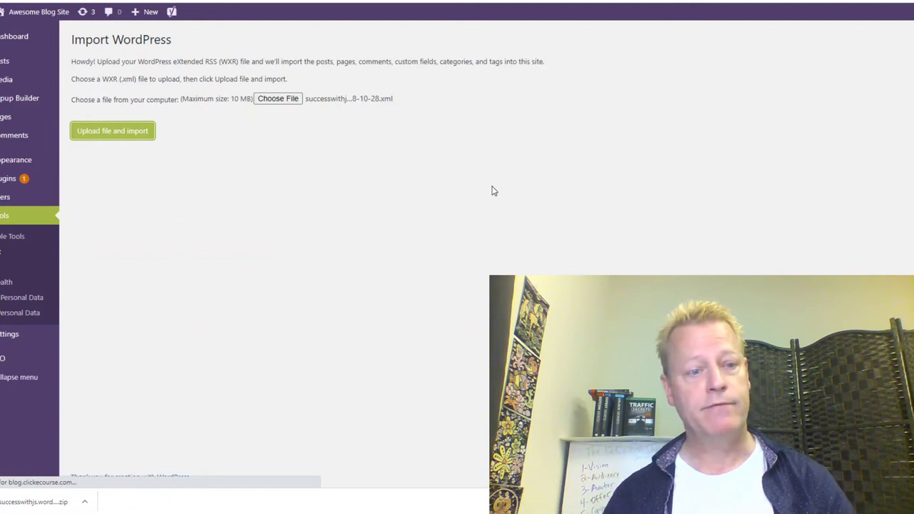
click(263, 149)
click(250, 179)
click(75, 190)
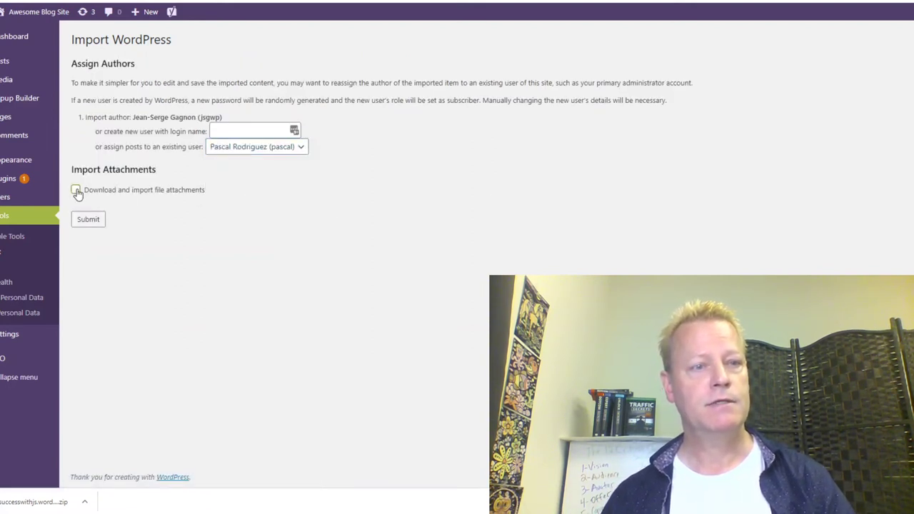
click(80, 220)
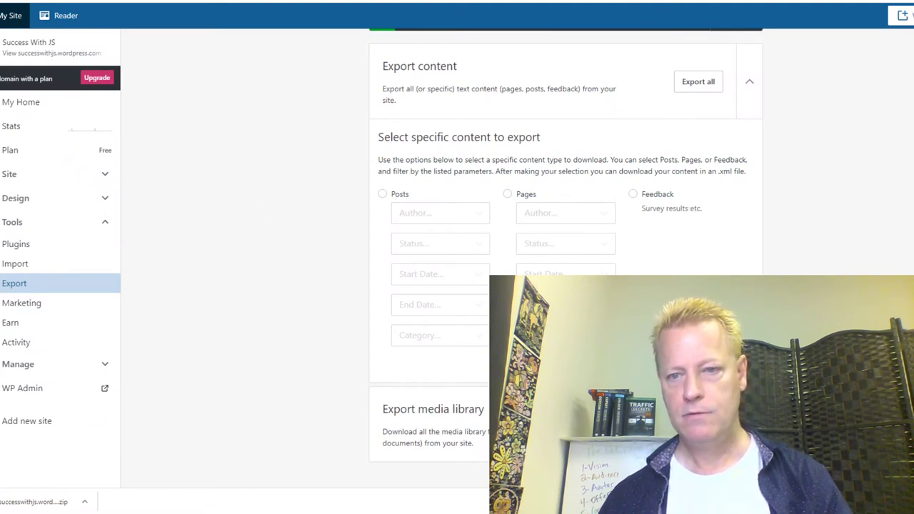
Step: On the Success With JS WordPress.com dashboard, select Posts as the specific export content, then search the plugin browser for "exporter"
click(382, 194)
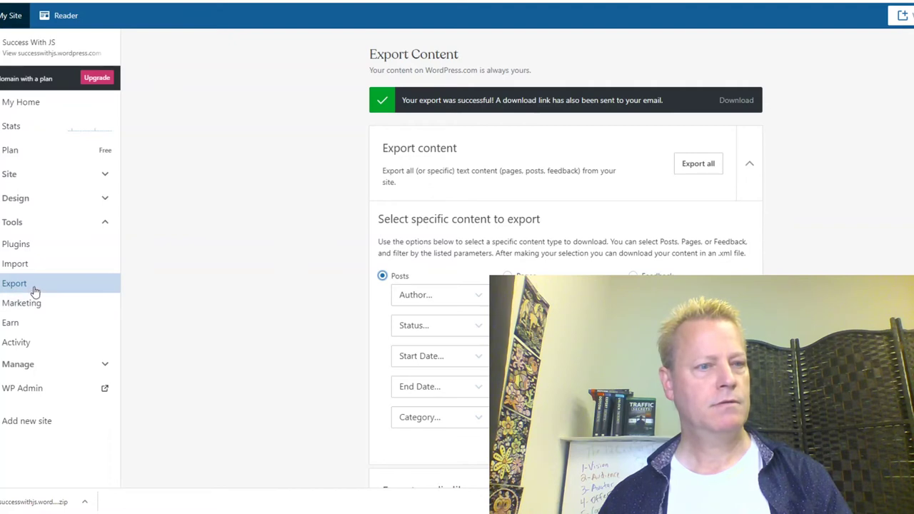
click(44, 246)
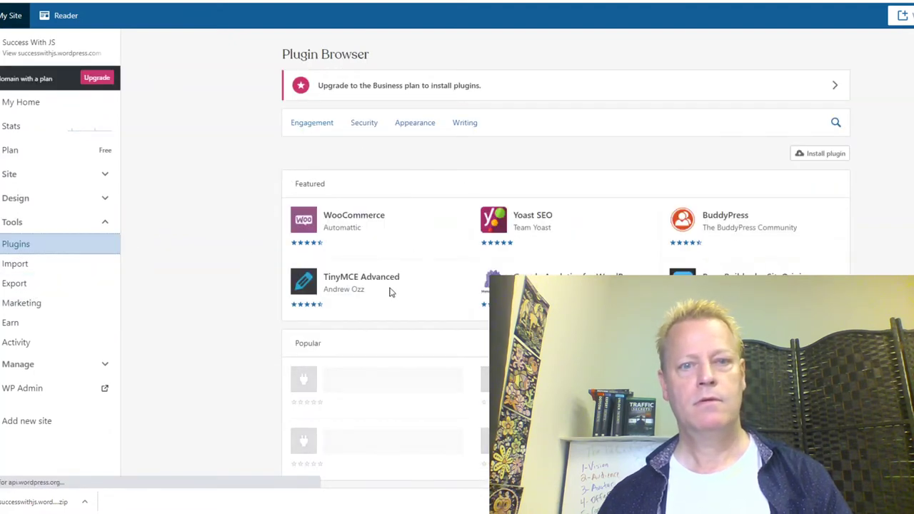
click(835, 125)
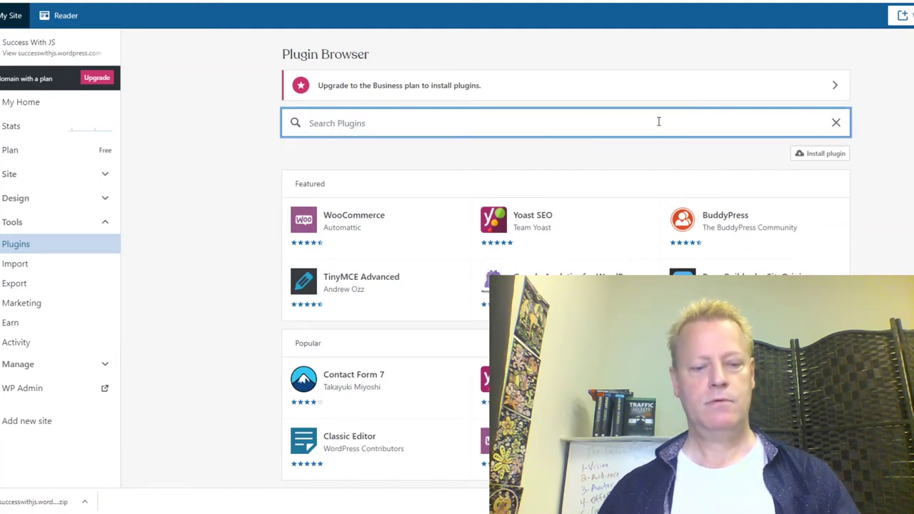
text(import)
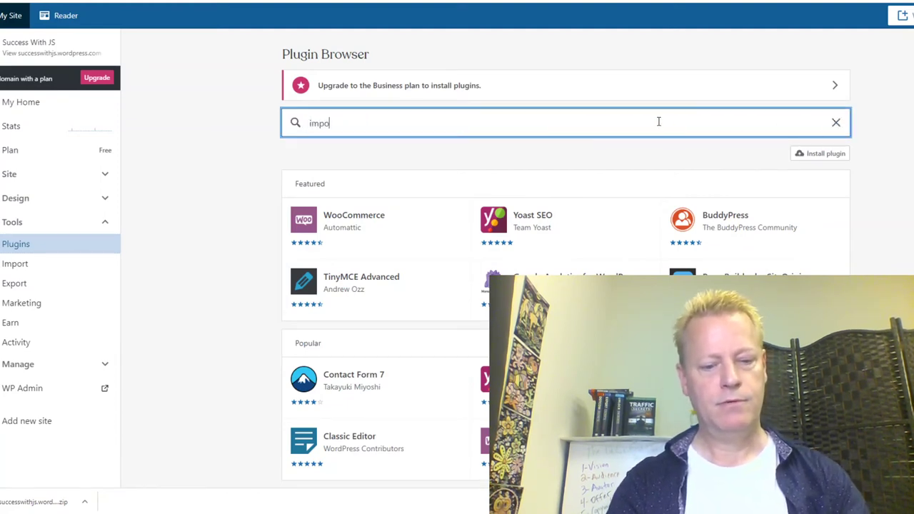
key(BackSpace)
key(BackSpace)
key(BackSpace)
key(BackSpace)
key(BackSpace)
key(BackSpace)
text(exporter)
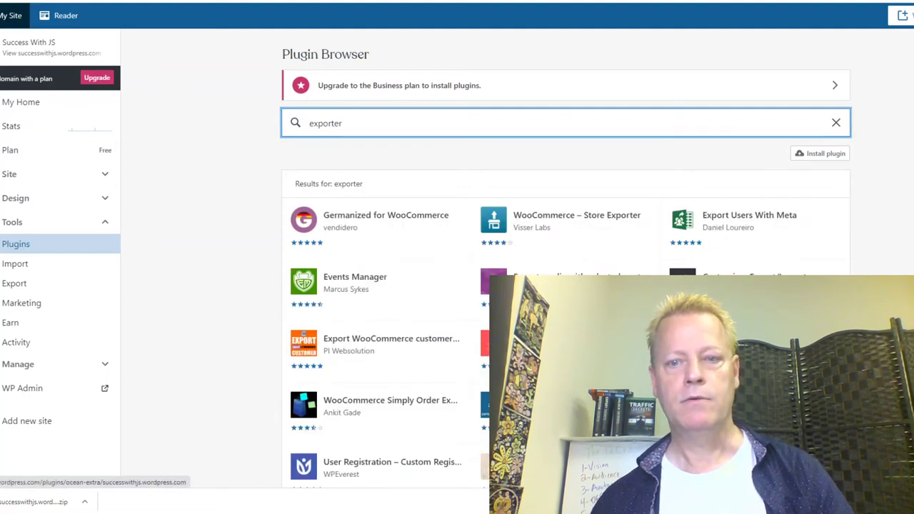
Step: Open the WordPress Importer plugin from the search results and read its description
scroll(557, 265, down, 2)
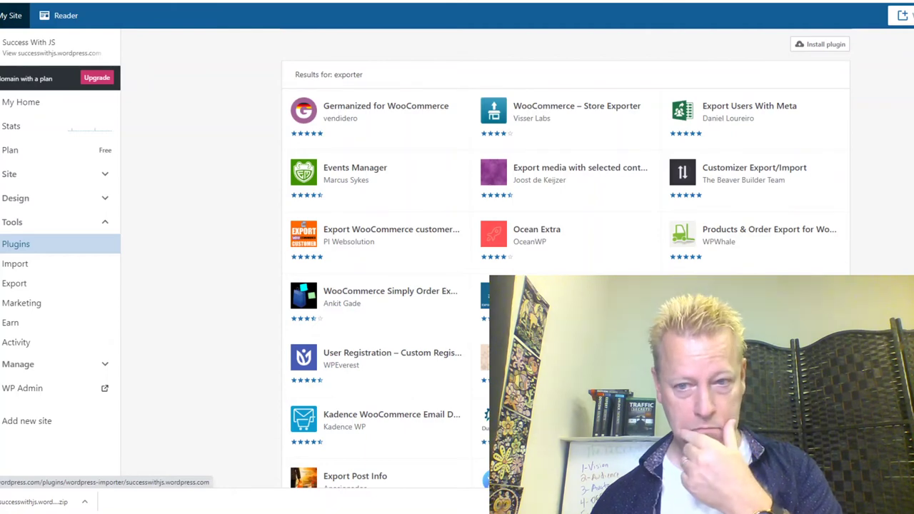
click(542, 296)
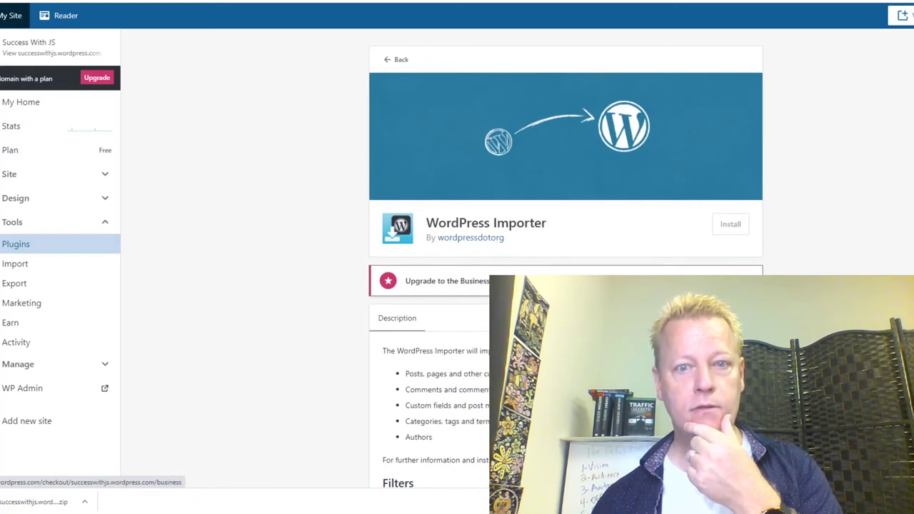
scroll(566, 214, down, 2)
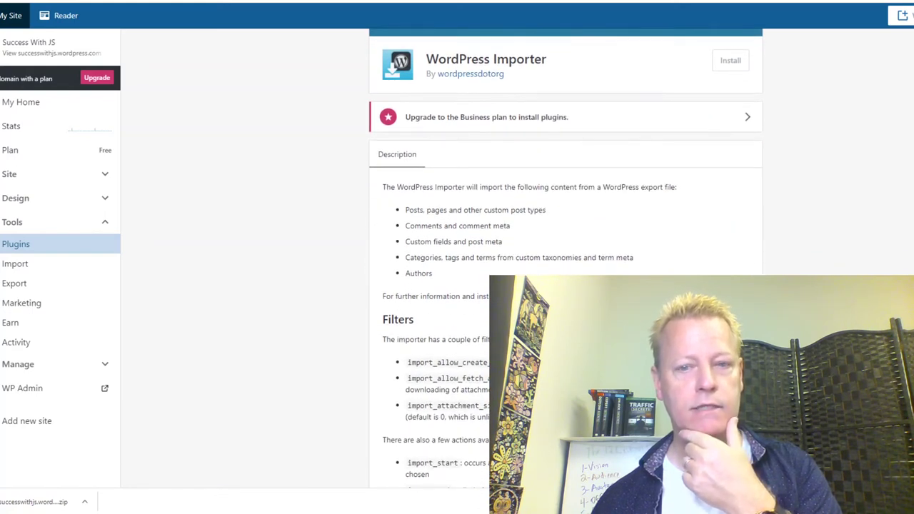
scroll(565, 214, down, 1)
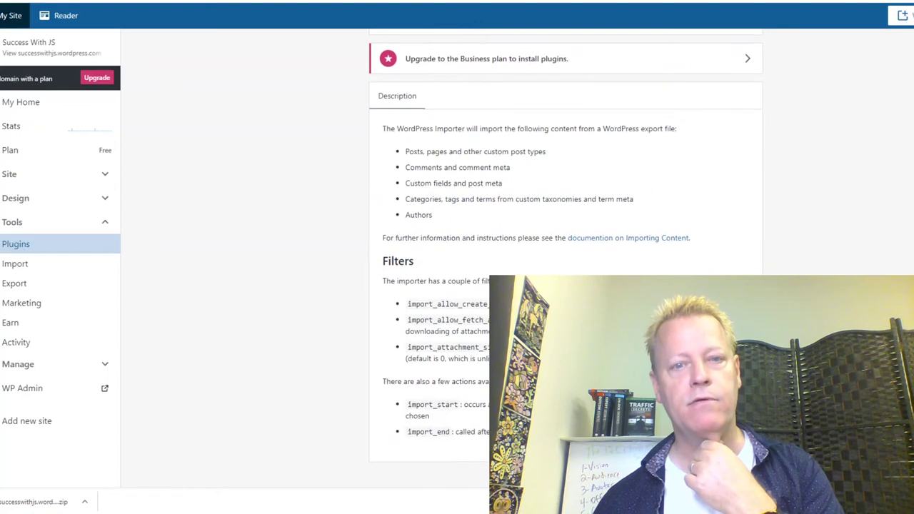
scroll(565, 214, up, 3)
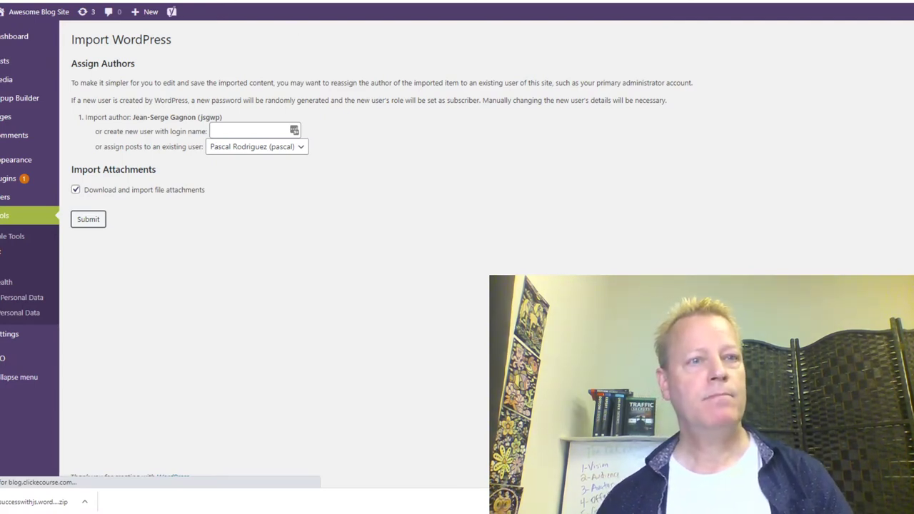
Step: Switch to the Click eCourse site and browse its course catalogue
key(ctrl+Tab)
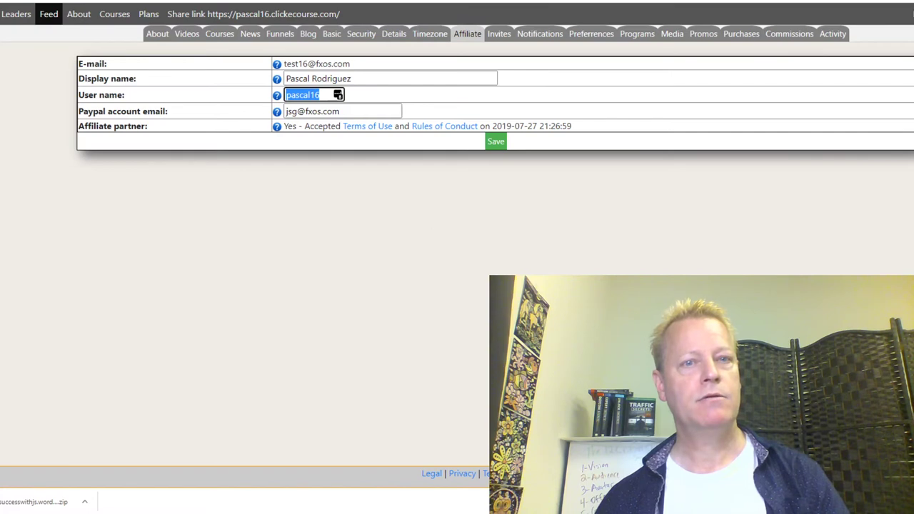
click(359, 274)
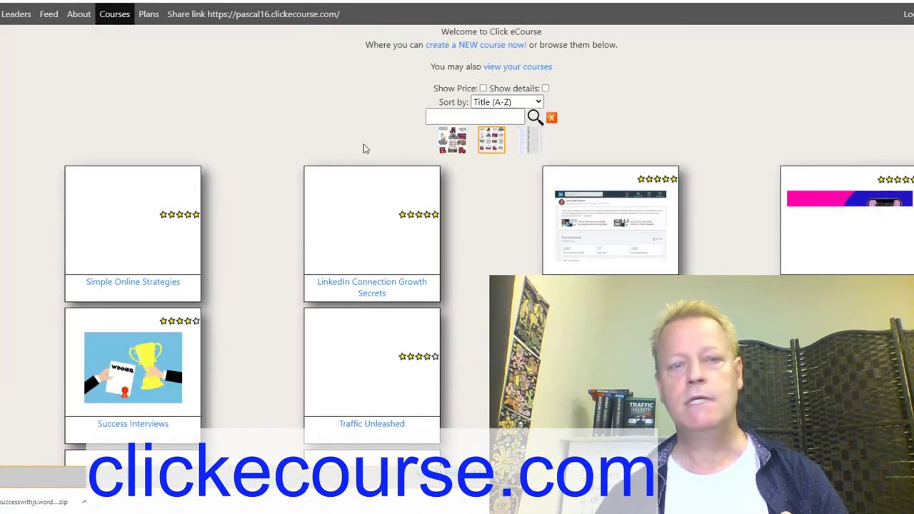
scroll(486, 243, down, 4)
scroll(492, 239, down, 6)
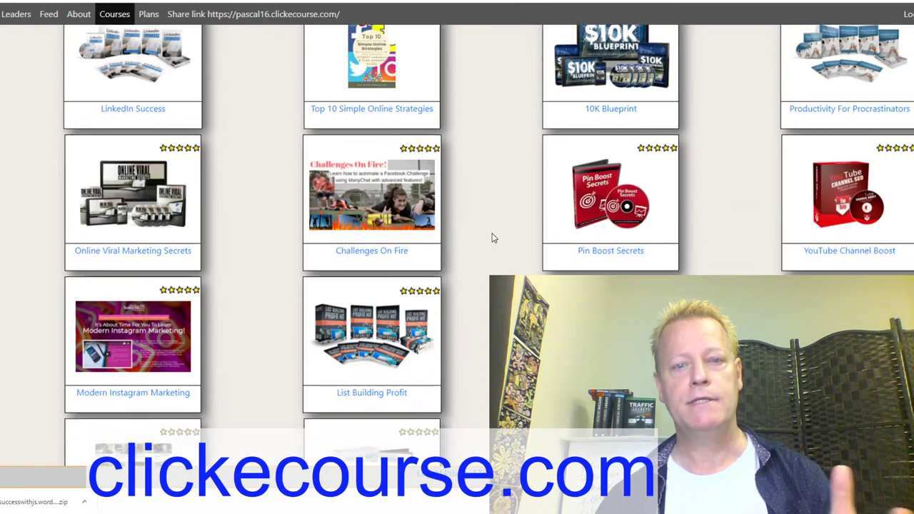
scroll(494, 235, up, 5)
scroll(496, 235, up, 5)
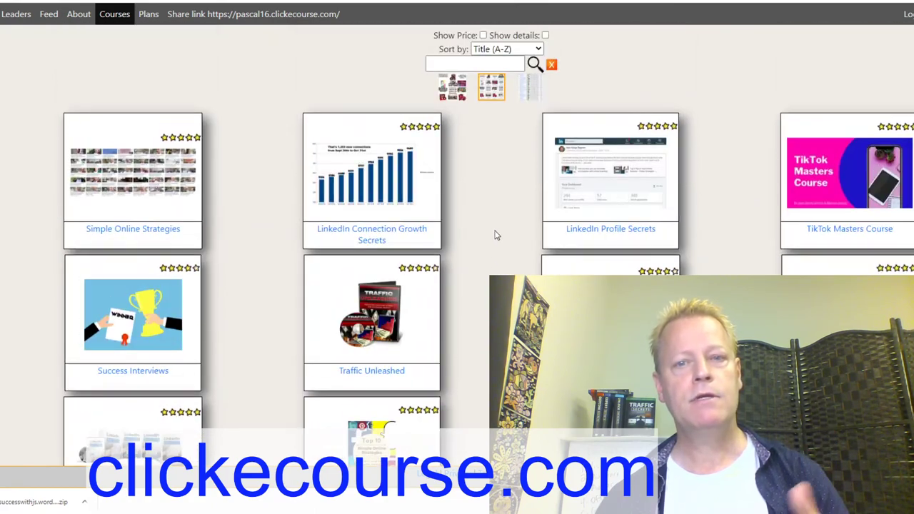
Step: Turn on price display in the course catalogue and look through the priced and free courses
scroll(508, 117, up, 1)
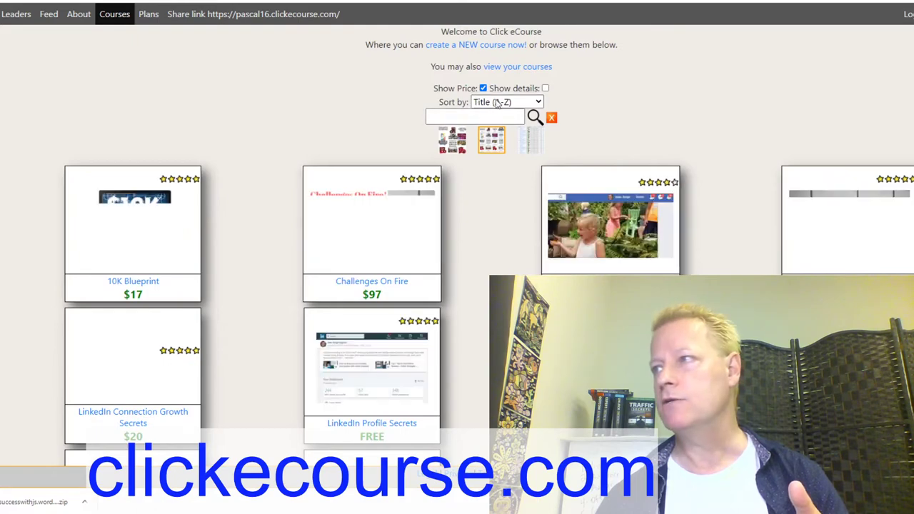
scroll(500, 231, down, 1)
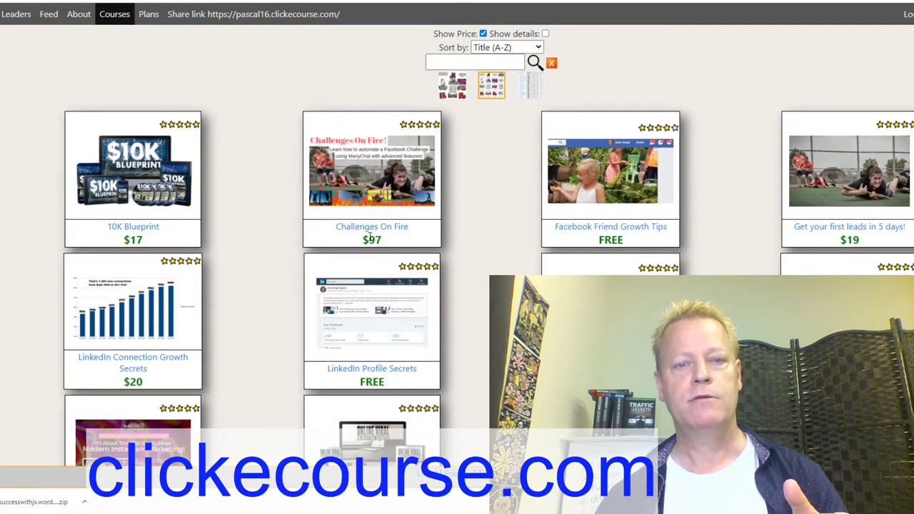
scroll(469, 210, down, 5)
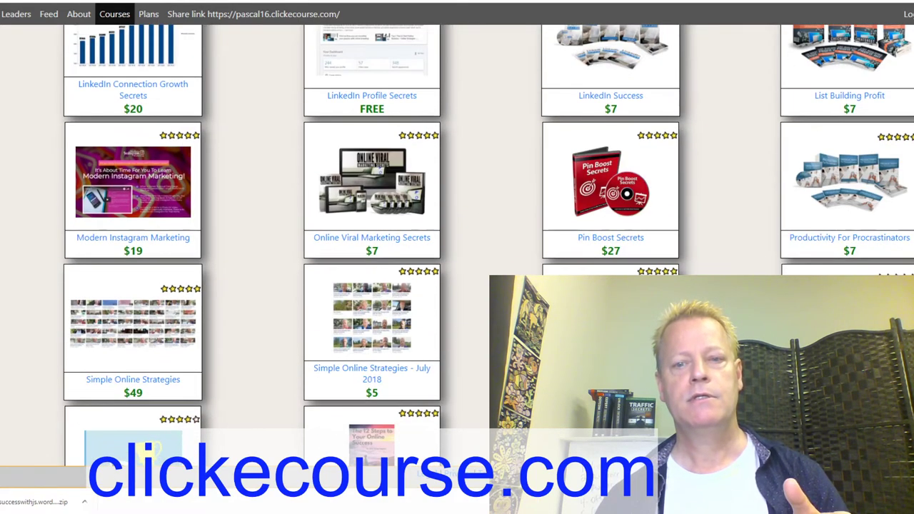
scroll(471, 207, up, 4)
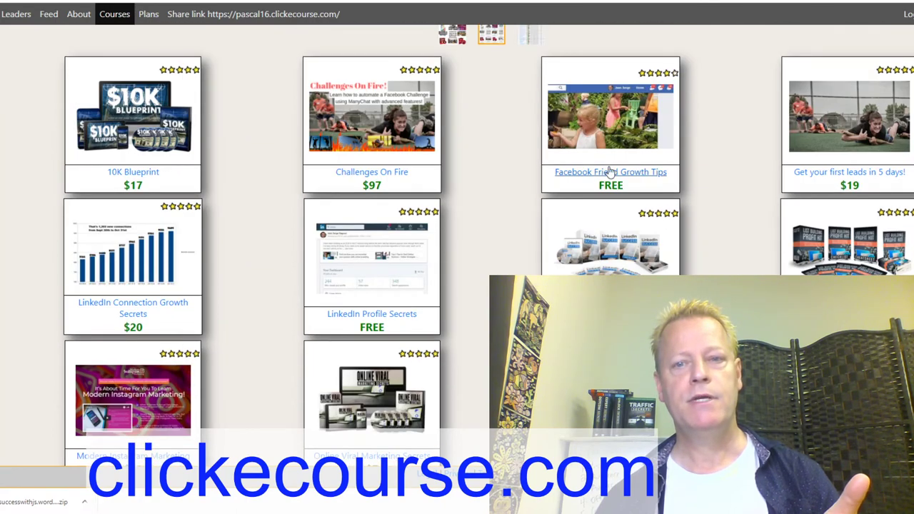
Step: Open the free Facebook Friend Growth Tips course and look at its lessons
click(626, 172)
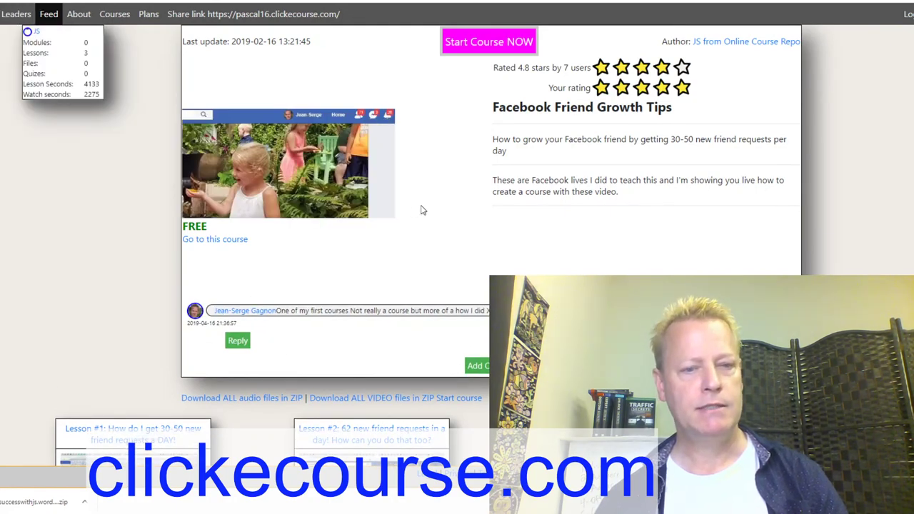
scroll(565, 265, down, 3)
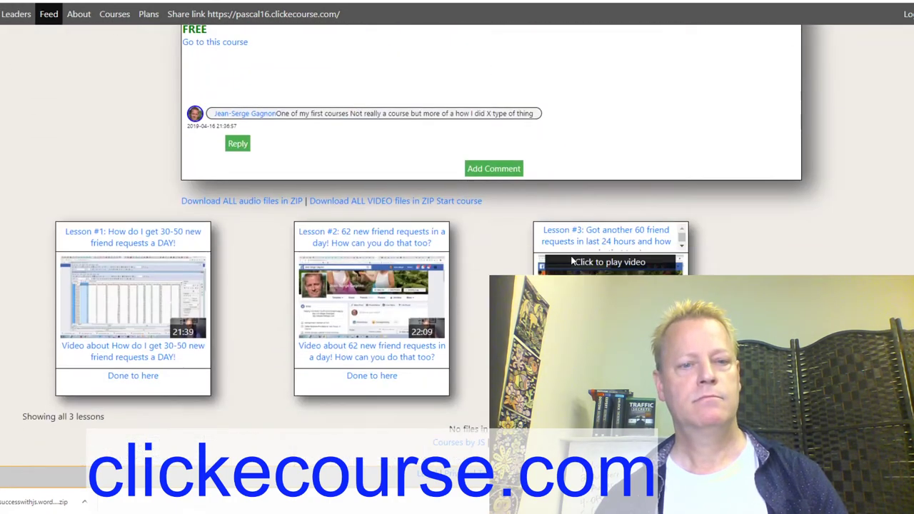
Step: Return to the course catalogue, open the free Success Interviews course and look through its lessons
scroll(571, 263, up, 3)
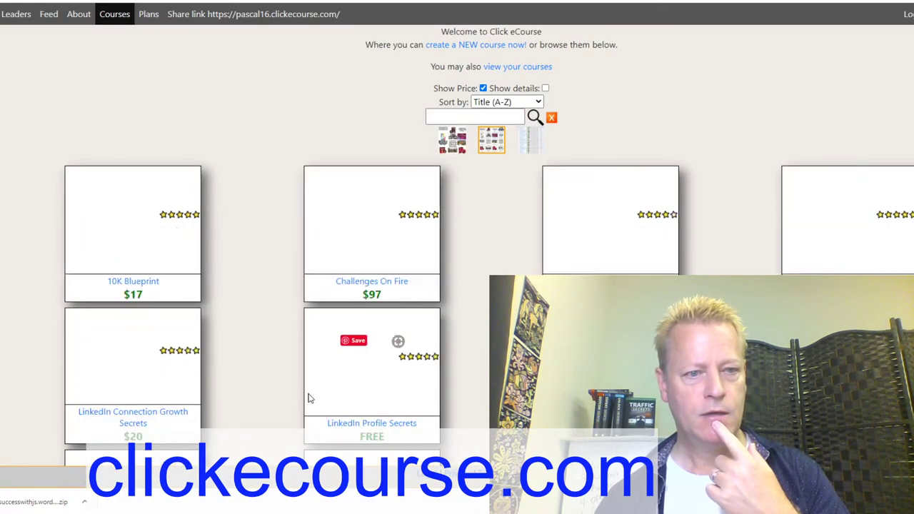
scroll(247, 402, down, 3)
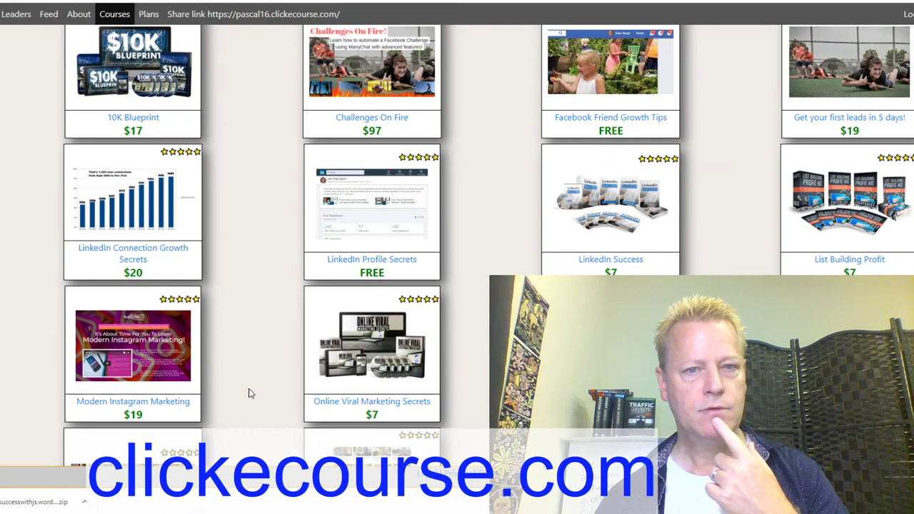
scroll(250, 394, up, 2)
scroll(251, 390, down, 10)
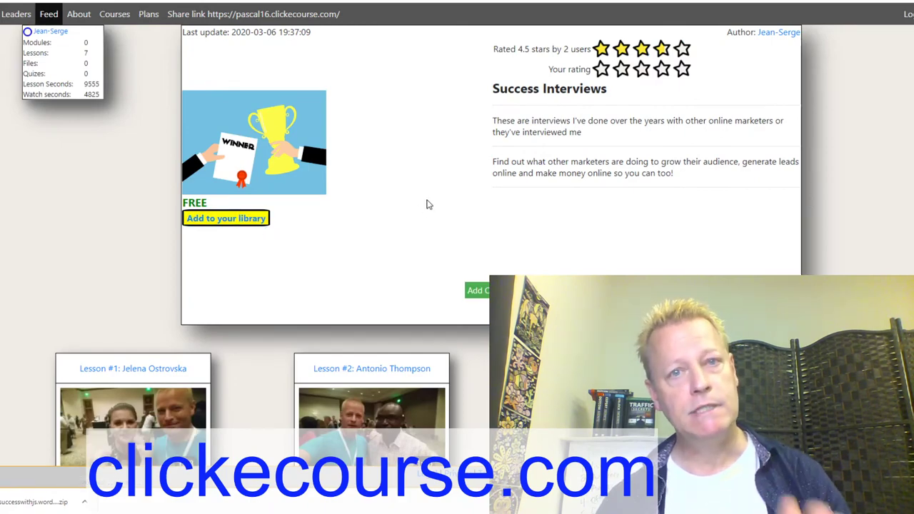
scroll(429, 205, down, 3)
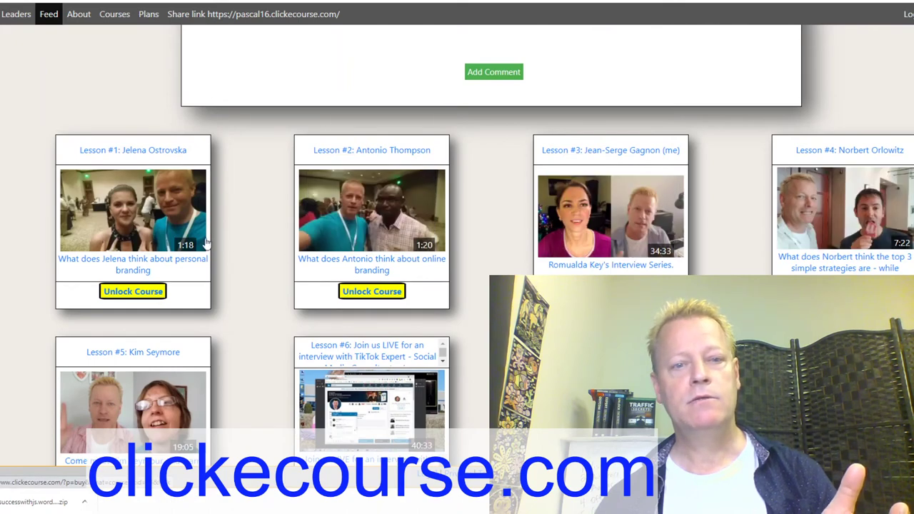
scroll(232, 298, up, 2)
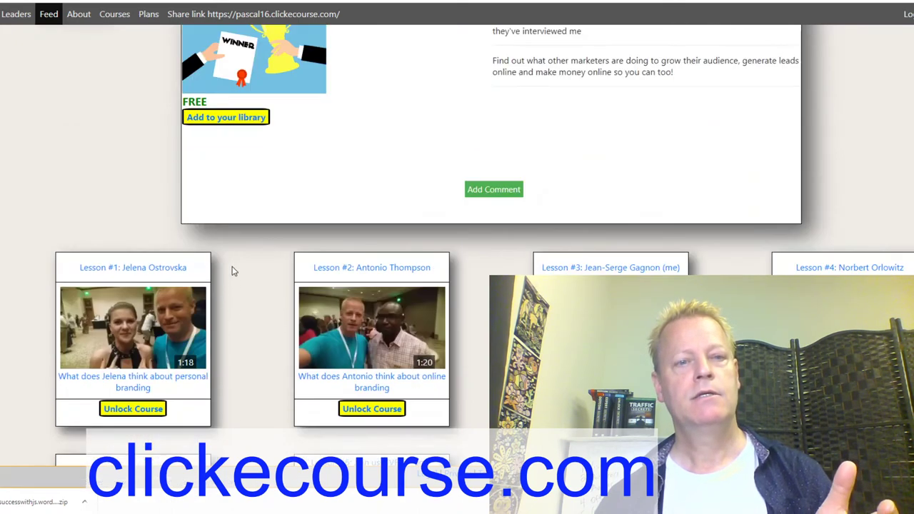
Step: Add the free Success Interviews course to the library and start its first lesson, pausing the video after a few seconds
click(235, 163)
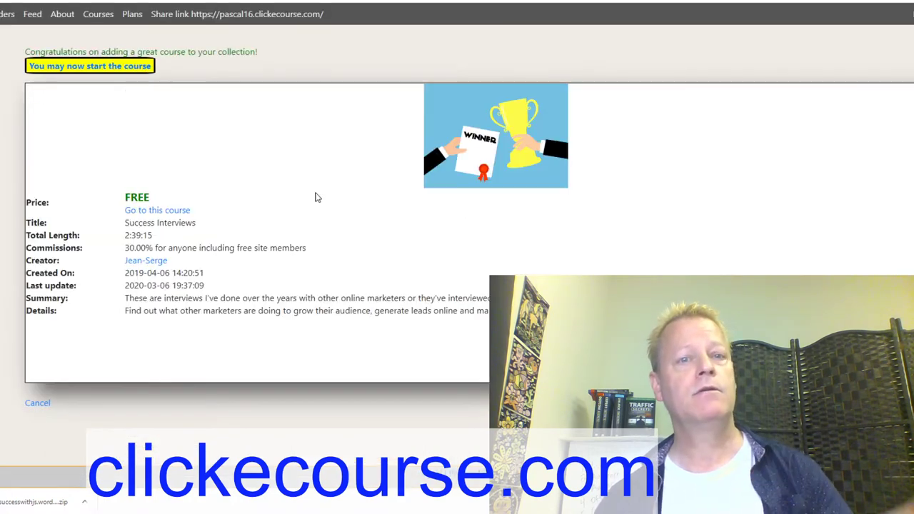
click(115, 66)
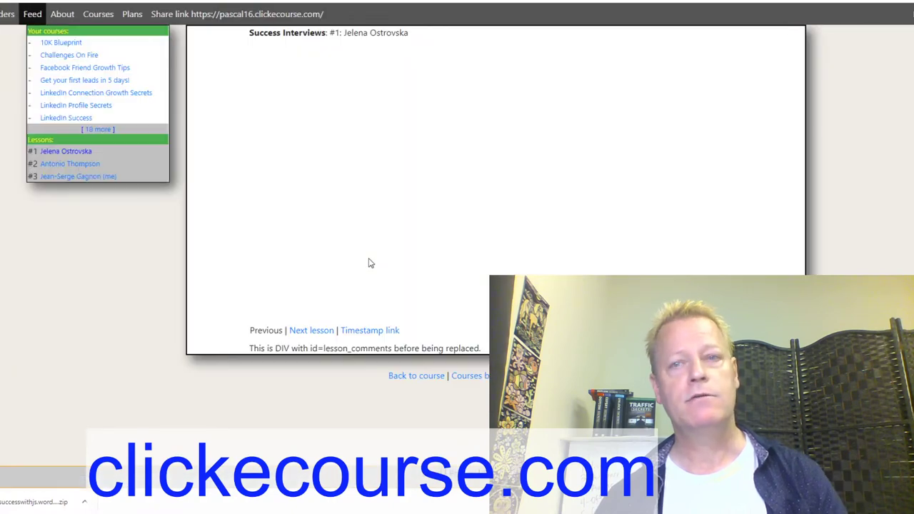
click(262, 292)
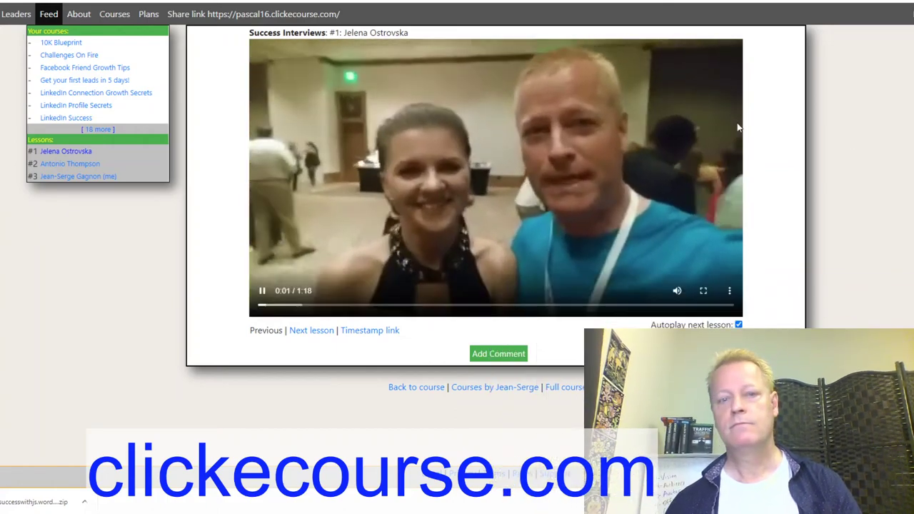
click(577, 229)
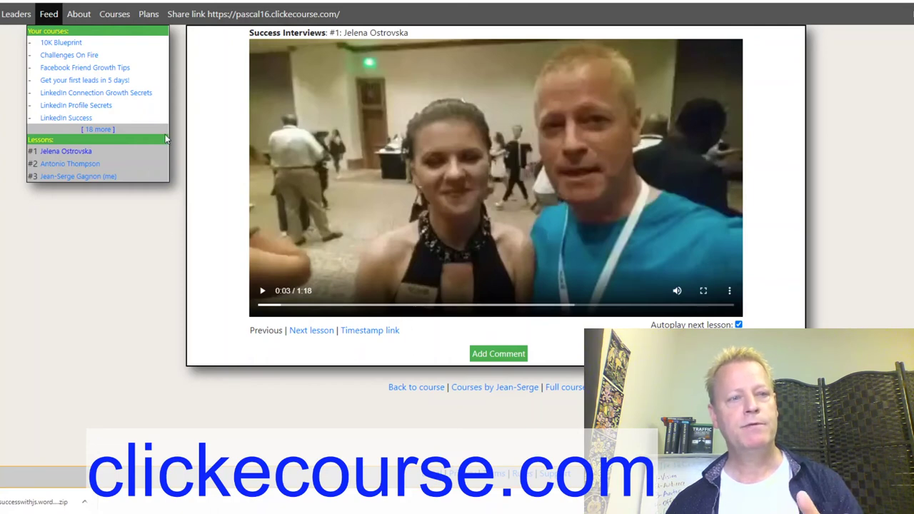
Step: Go back from the lesson to the Success Interviews course page and review its unlocked lessons
click(417, 390)
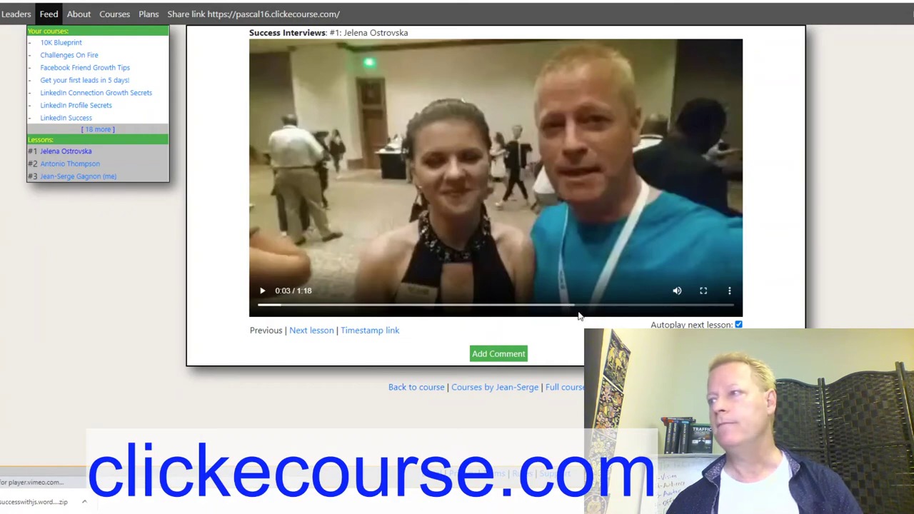
scroll(490, 332, down, 3)
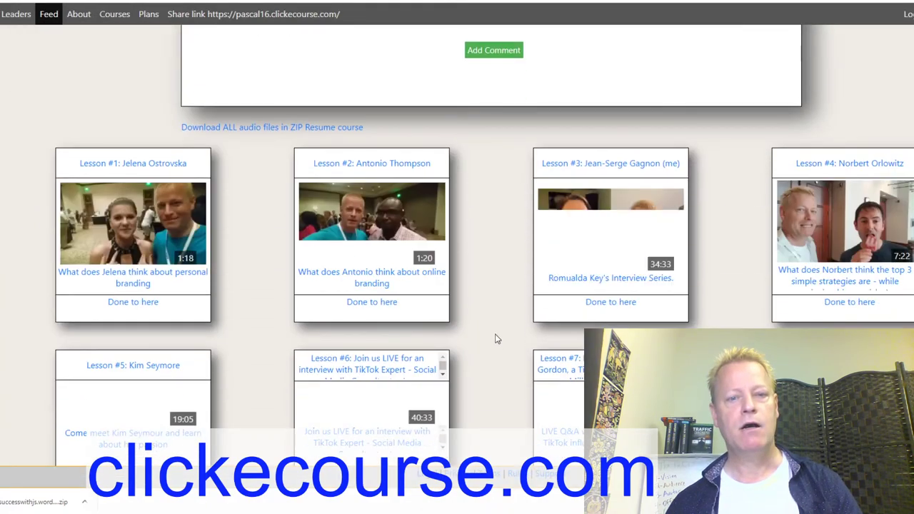
scroll(497, 339, down, 2)
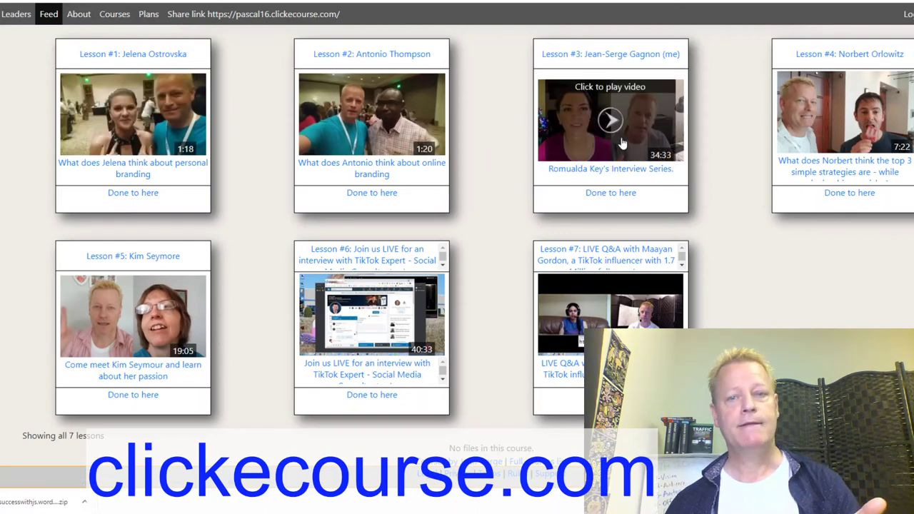
scroll(507, 319, up, 5)
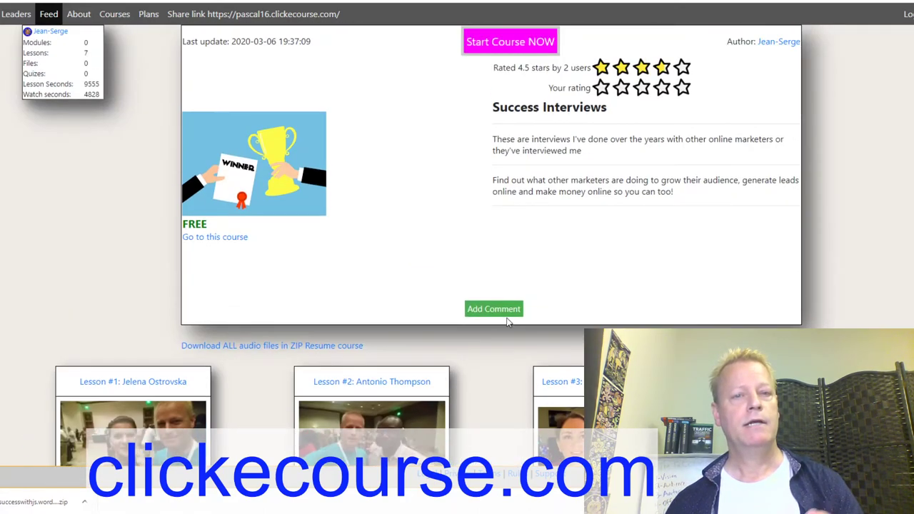
Step: Open the free Top 10 Simple Online Strategies course from the catalogue and look through its lessons
click(114, 14)
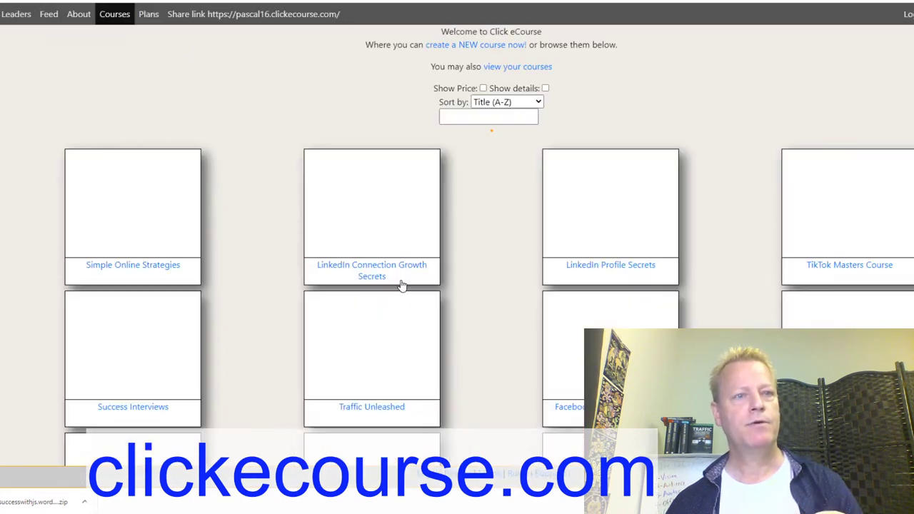
scroll(493, 305, down, 2)
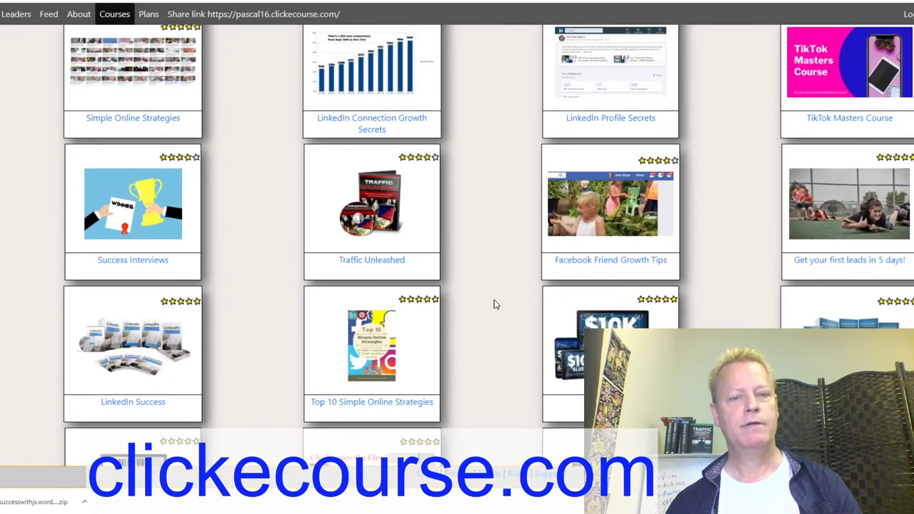
click(429, 391)
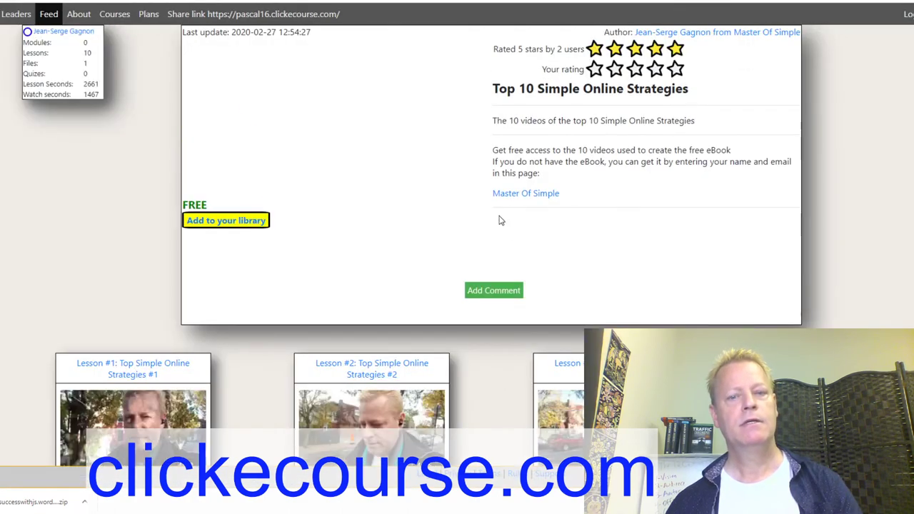
scroll(653, 235, down, 1)
scroll(711, 264, down, 7)
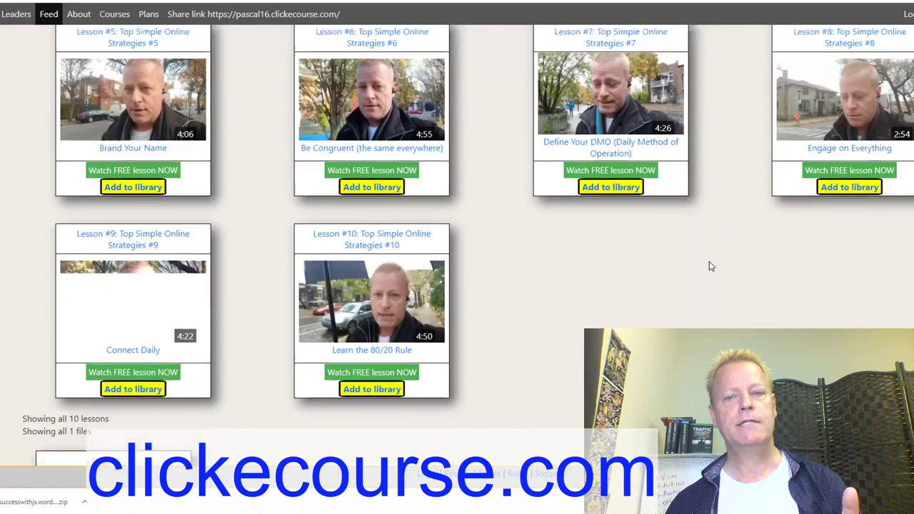
scroll(710, 265, up, 4)
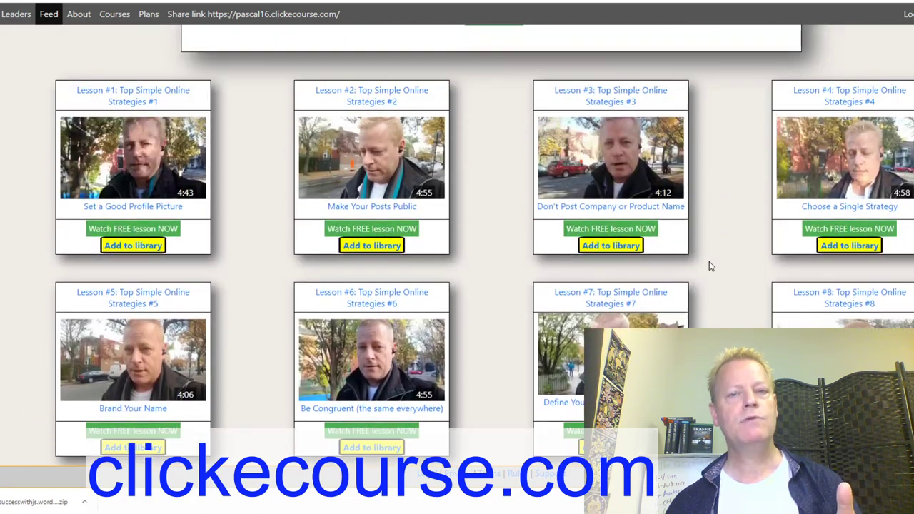
scroll(710, 266, up, 2)
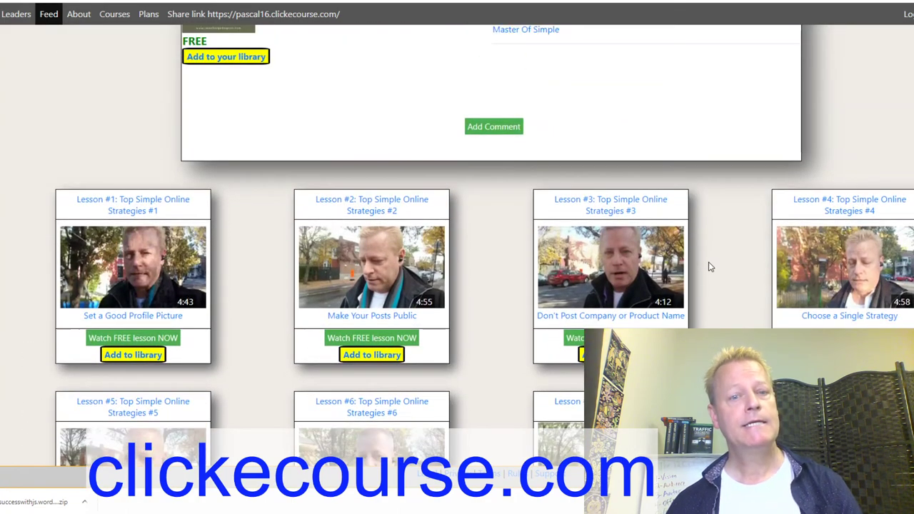
scroll(473, 233, up, 3)
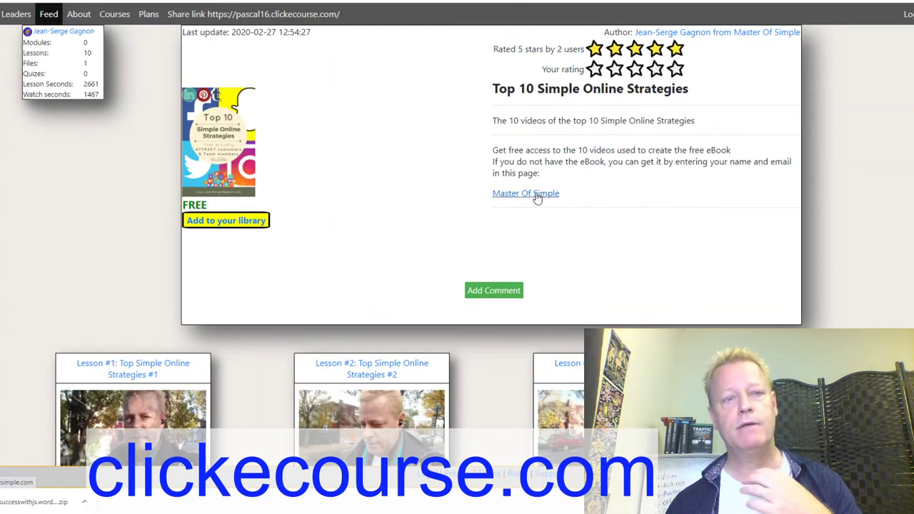
Step: Check the Master Of Simple link in the course description and look through the course page down to its attached file
click(537, 198)
click(352, 252)
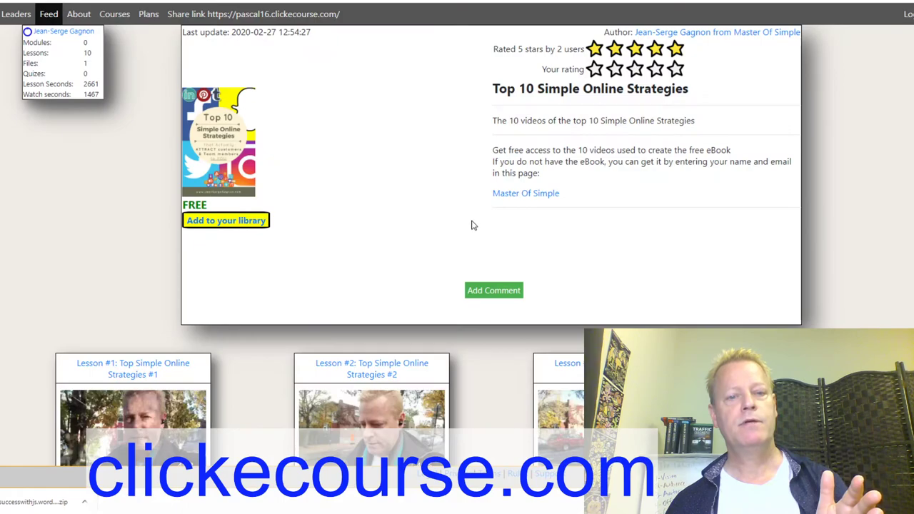
scroll(475, 218, down, 10)
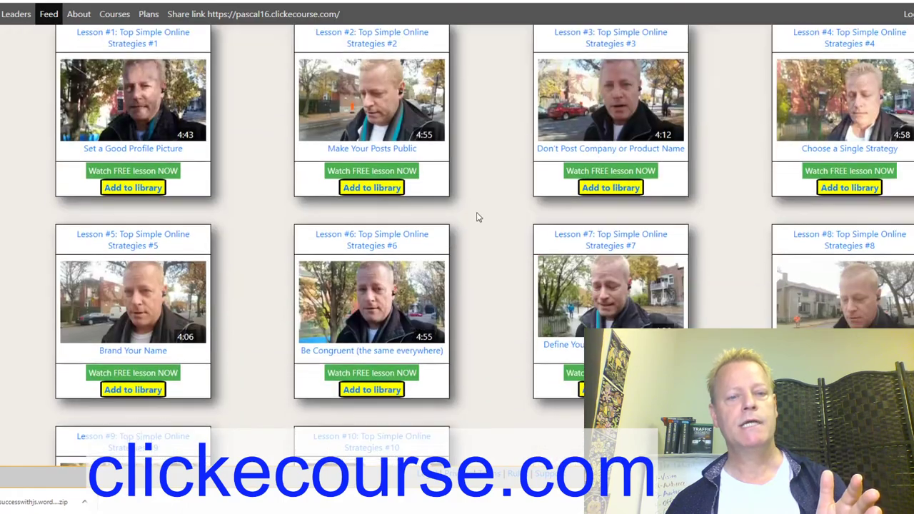
scroll(442, 342, down, 2)
scroll(367, 332, up, 5)
scroll(367, 332, down, 5)
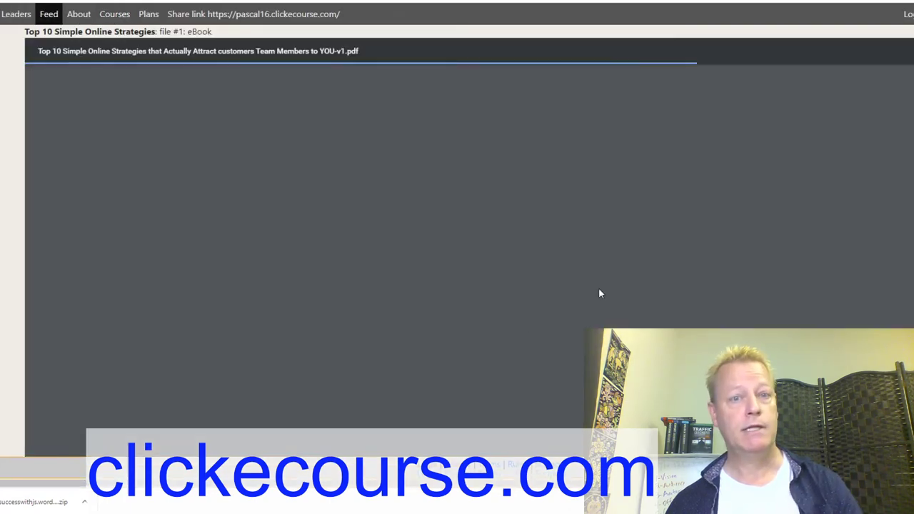
Step: Open the course's eBook PDF and skim from the cover to the page on attraction marketing
scroll(599, 293, down, 3)
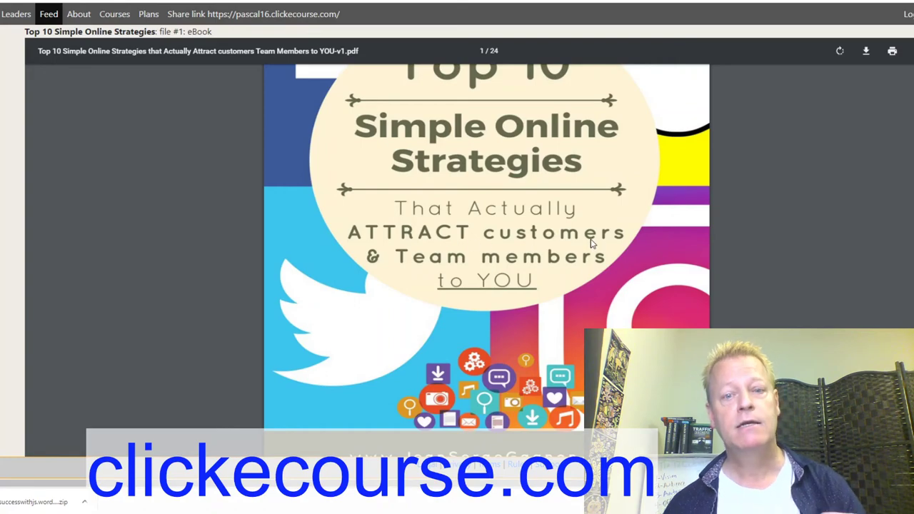
scroll(561, 272, down, 4)
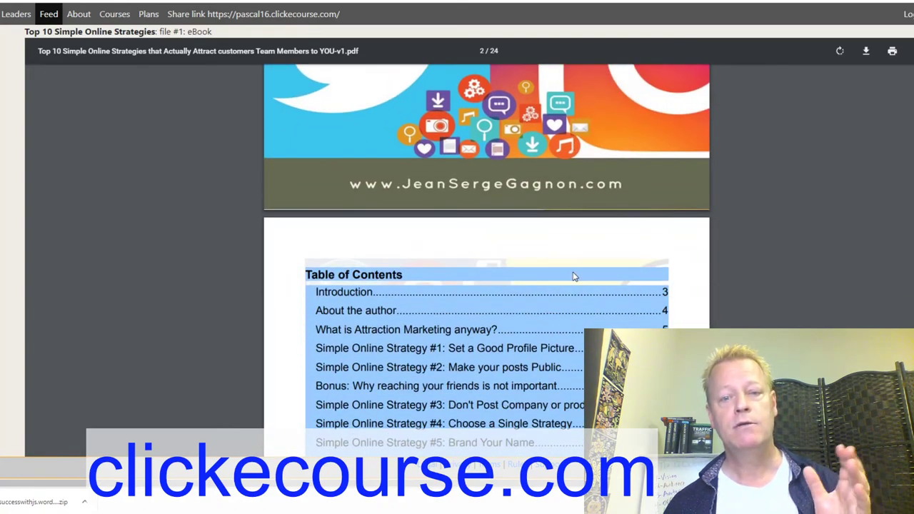
scroll(572, 276, down, 3)
scroll(573, 272, down, 12)
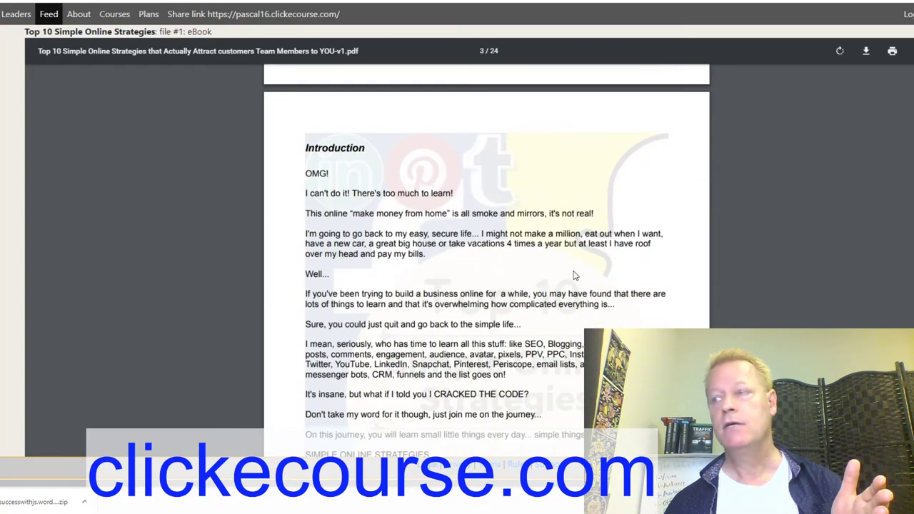
scroll(575, 275, down, 10)
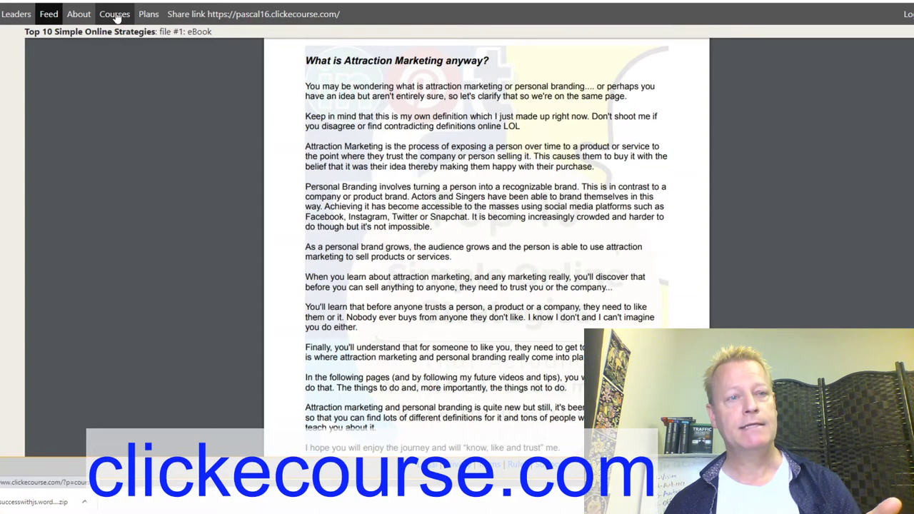
Step: Return to the course catalogue and browse it down to the last courses
click(114, 15)
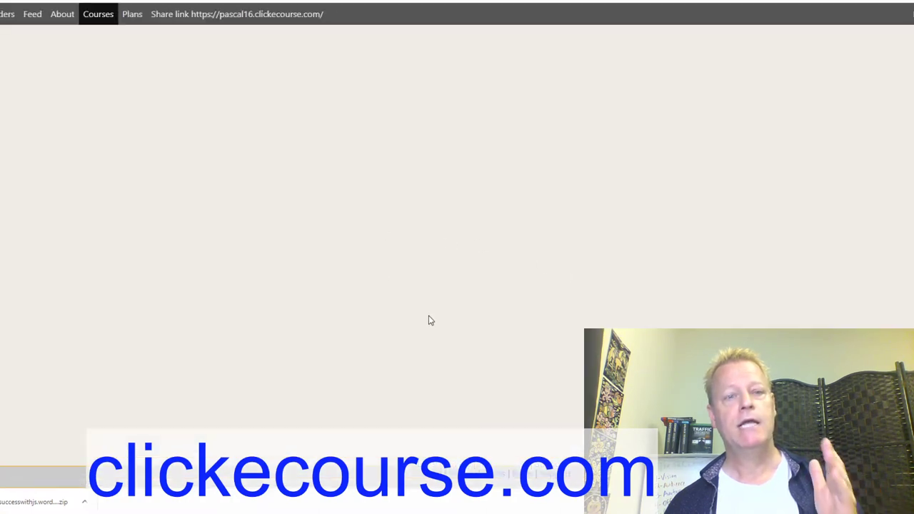
scroll(469, 302, down, 4)
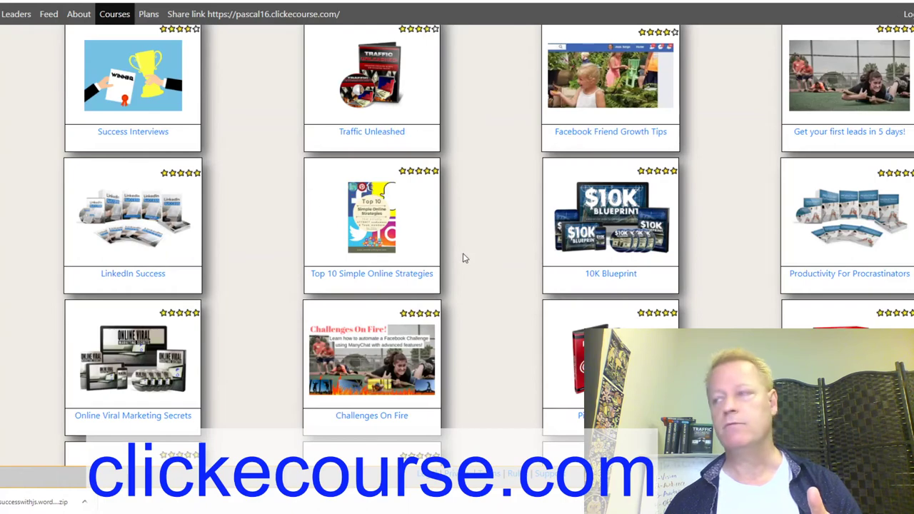
scroll(461, 257, down, 2)
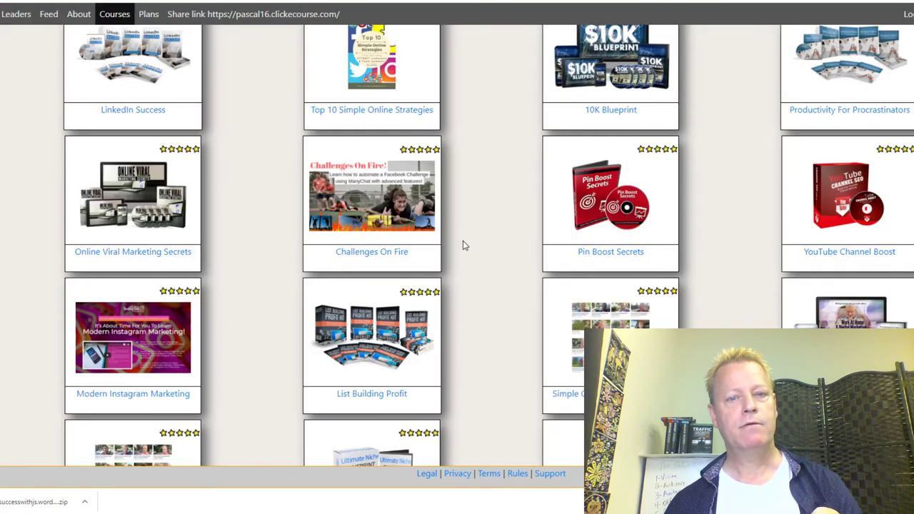
scroll(464, 246, down, 3)
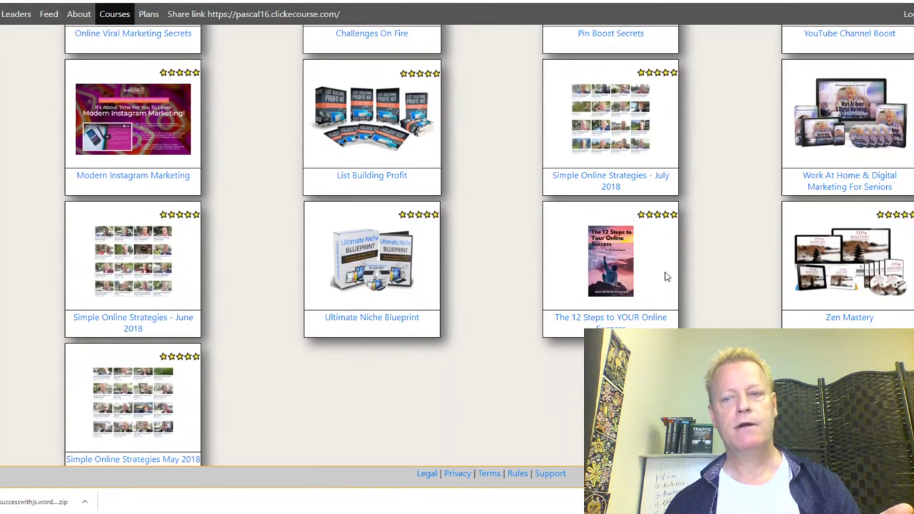
Step: Open the free course The 12 Steps to YOUR Online Success and look through its lessons
mouse_move(611, 279)
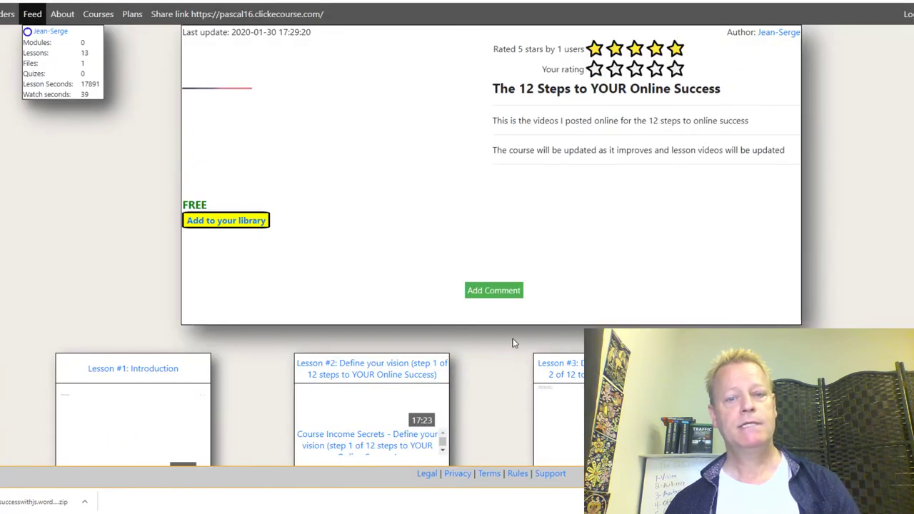
scroll(512, 342, down, 7)
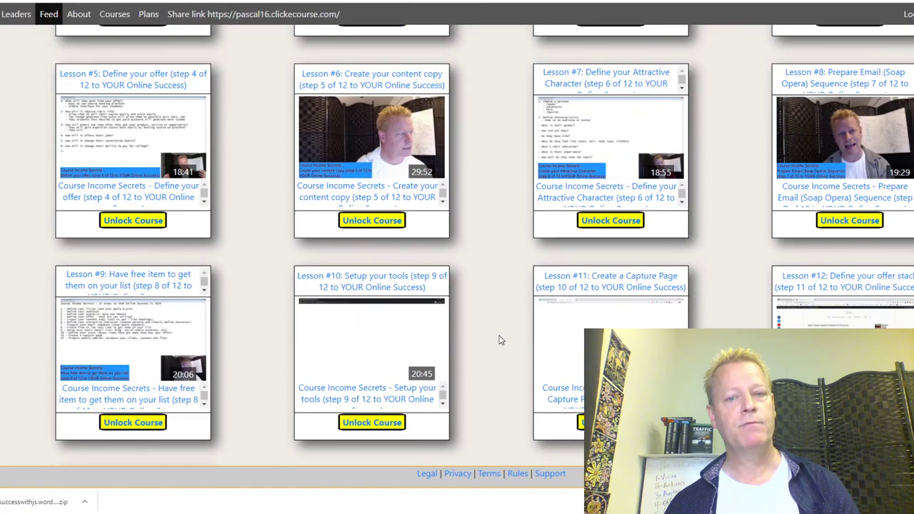
scroll(498, 336, down, 4)
scroll(499, 332, up, 10)
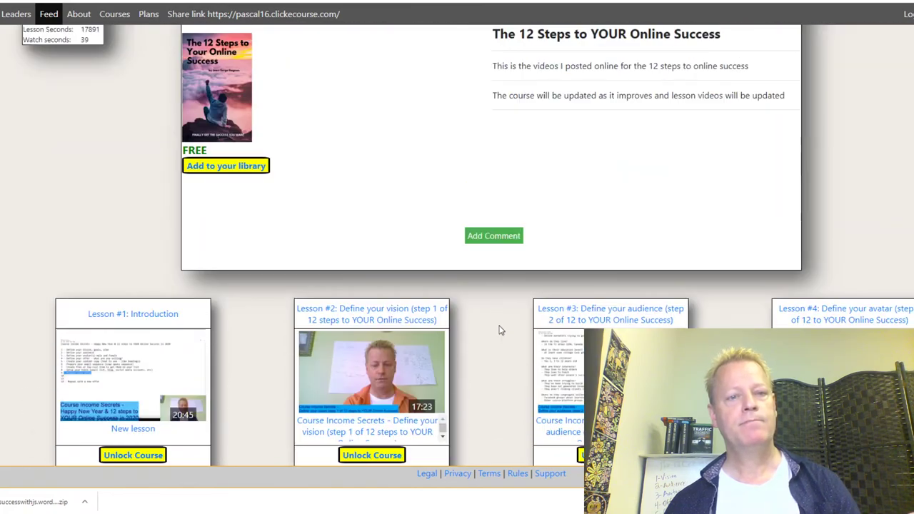
scroll(414, 257, up, 1)
scroll(468, 333, down, 4)
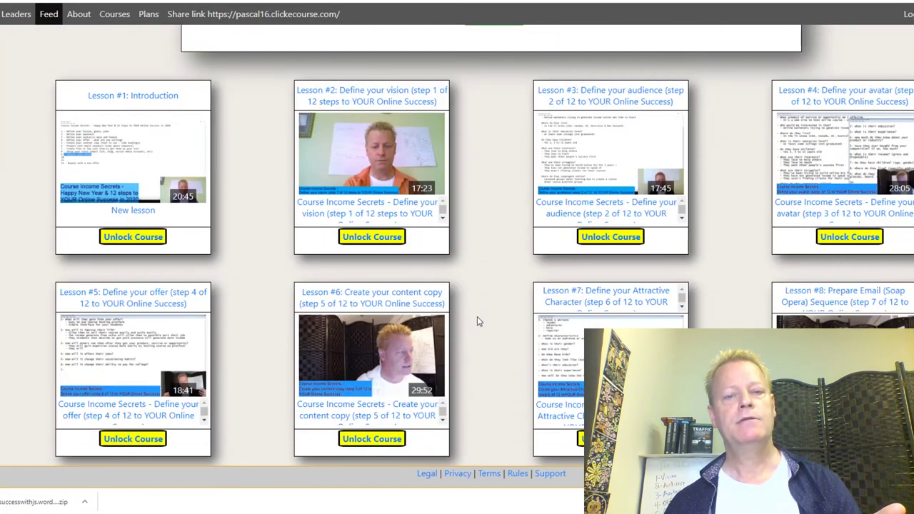
Step: Look over the course page again, between its details and the lesson list
scroll(477, 317, down, 1)
scroll(477, 317, up, 5)
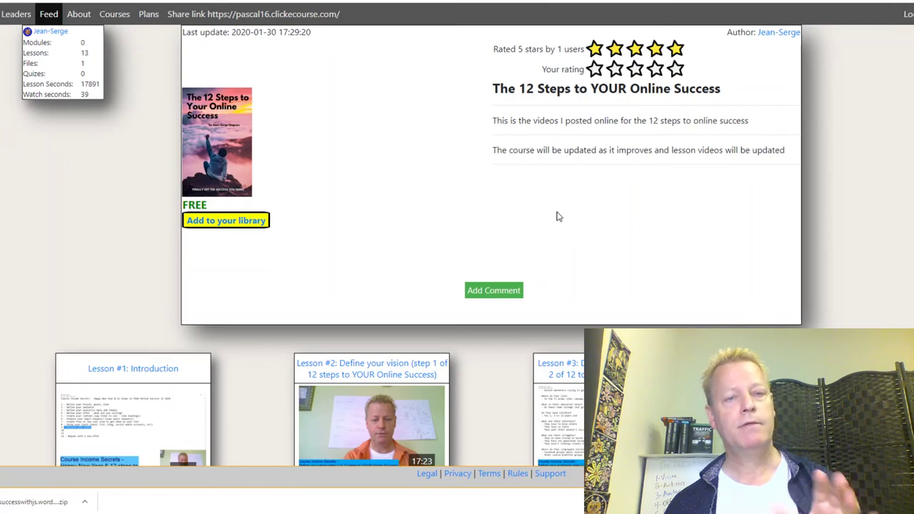
scroll(479, 214, down, 4)
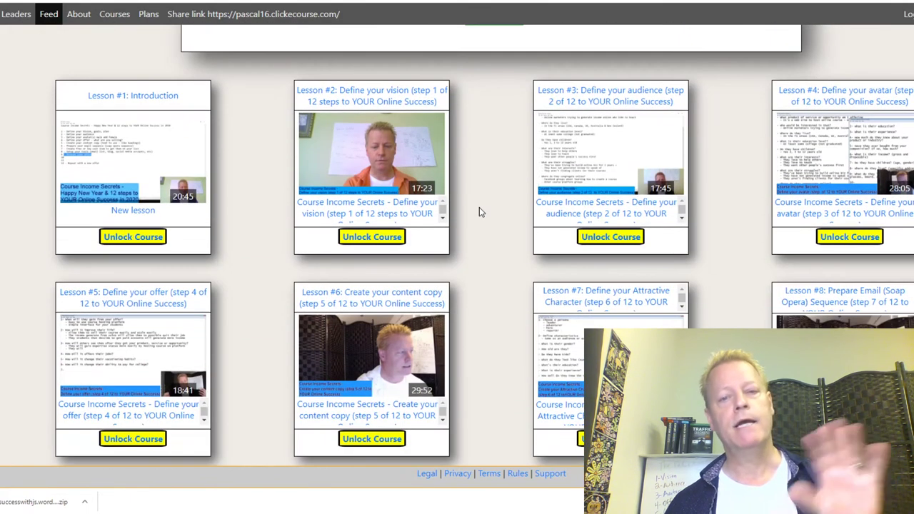
scroll(479, 212, up, 4)
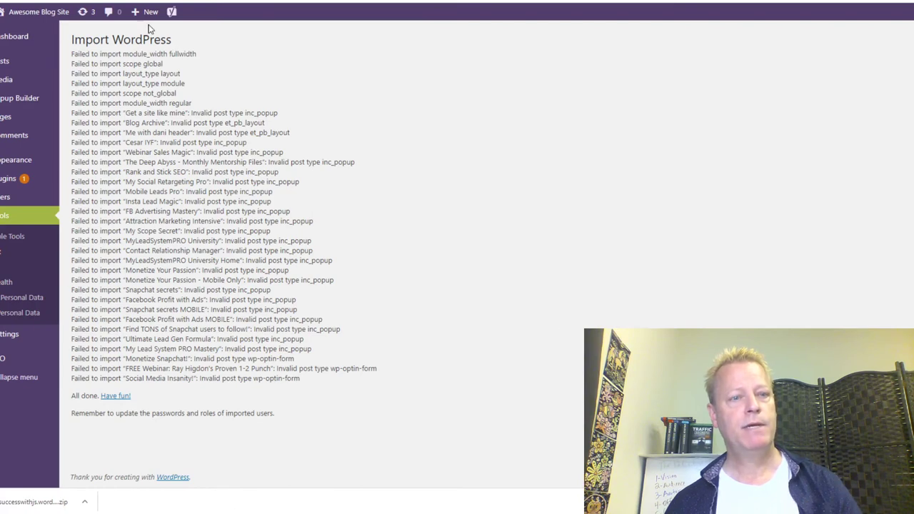
Step: Switch to the blog's WordPress admin, review the import results, and browse the list of all posts
drag(112, 71, 226, 274)
click(234, 278)
drag(255, 309, 195, 217)
click(267, 379)
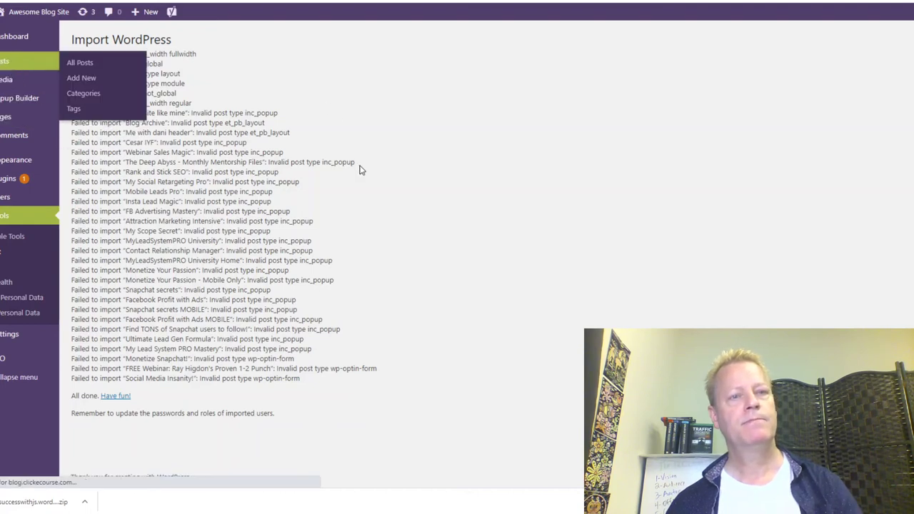
scroll(422, 257, down, 5)
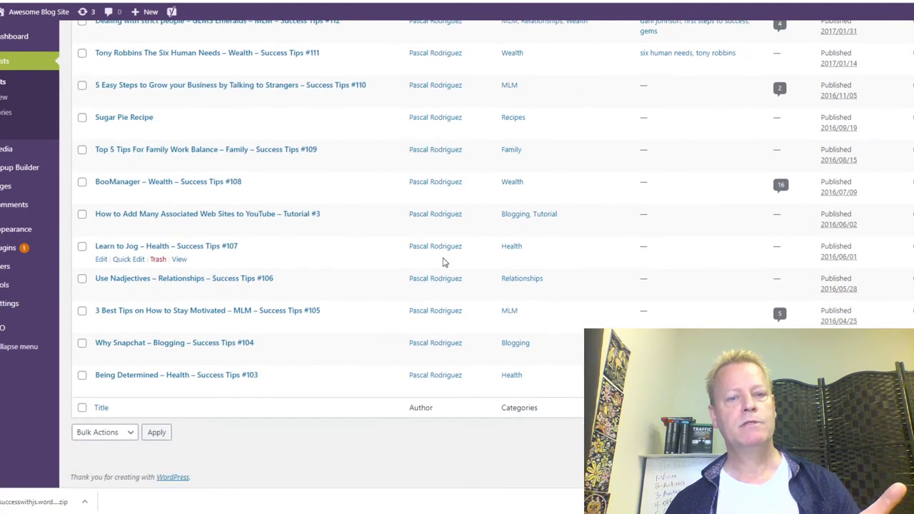
scroll(443, 262, up, 5)
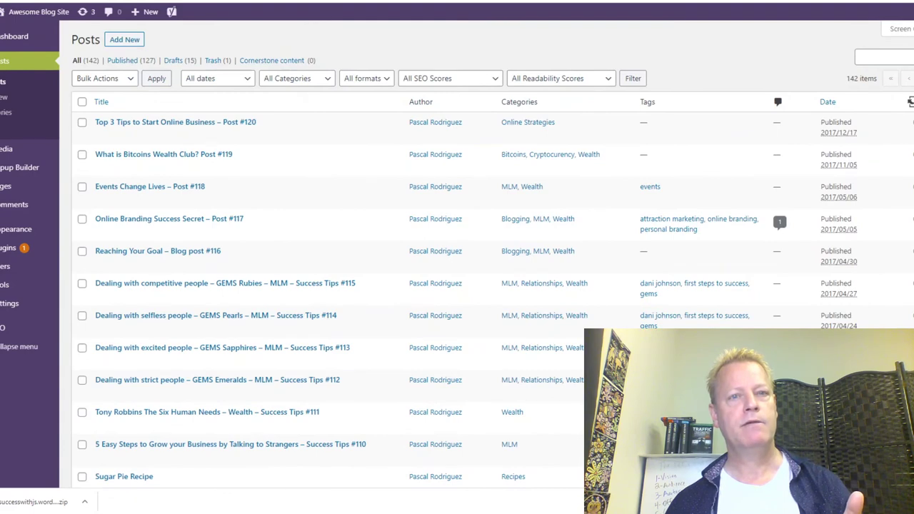
Step: View the blog's public front page and skim down through the imported content
key(ctrl+Tab)
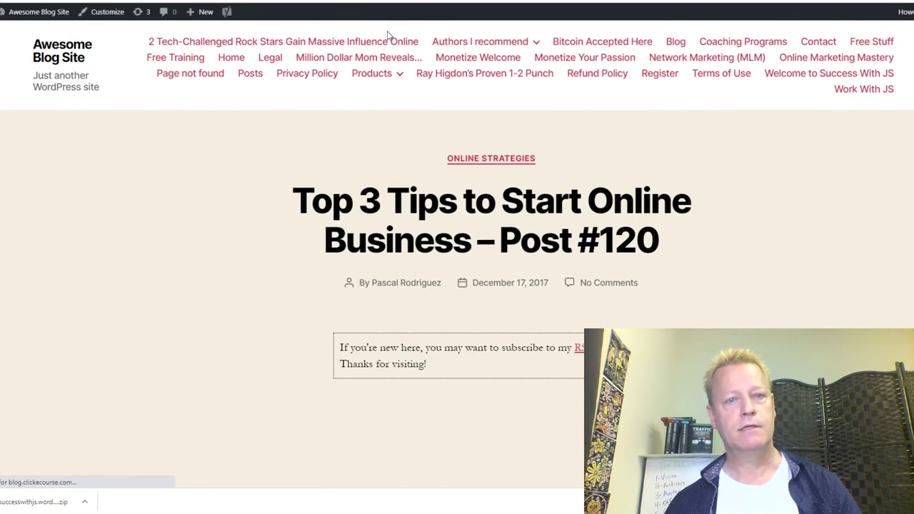
scroll(768, 184, down, 3)
scroll(766, 187, down, 12)
scroll(763, 190, up, 15)
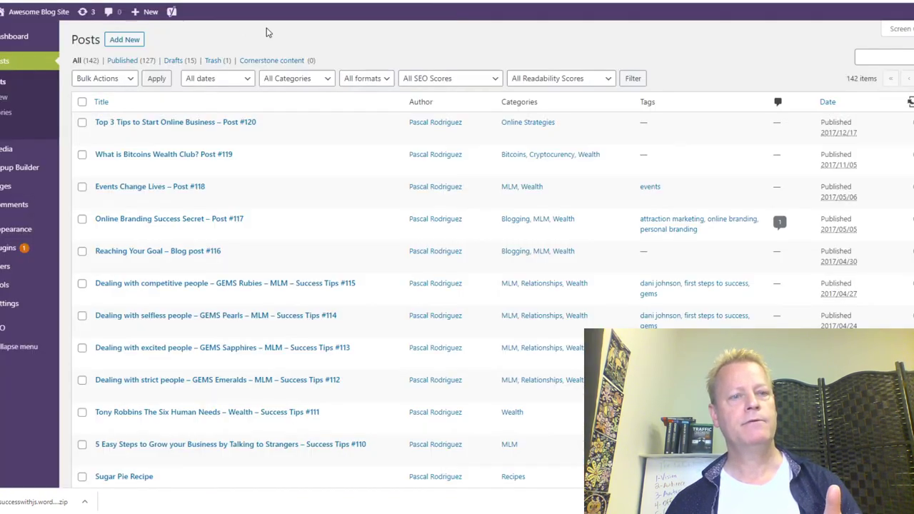
Step: Open the menu locations in the theme customizer and assign the Bottom menu to the Footer Menu location
mouse_move(14, 227)
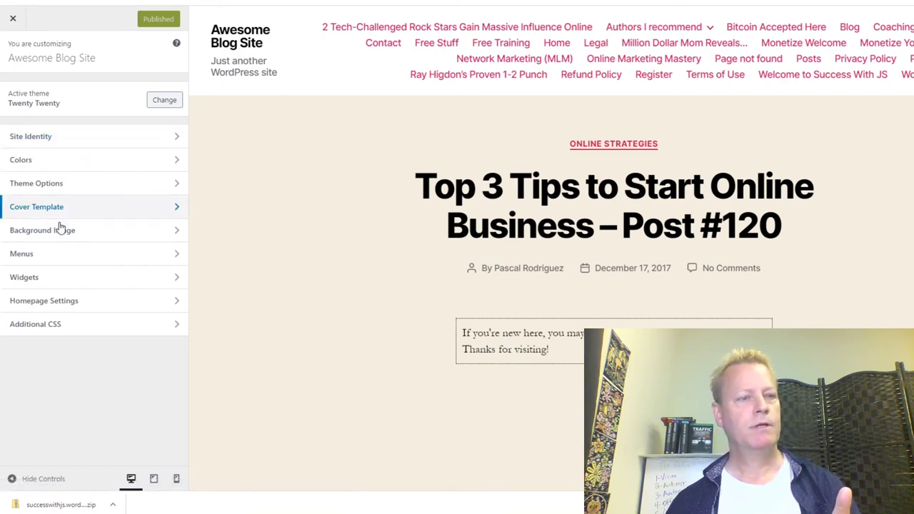
click(129, 257)
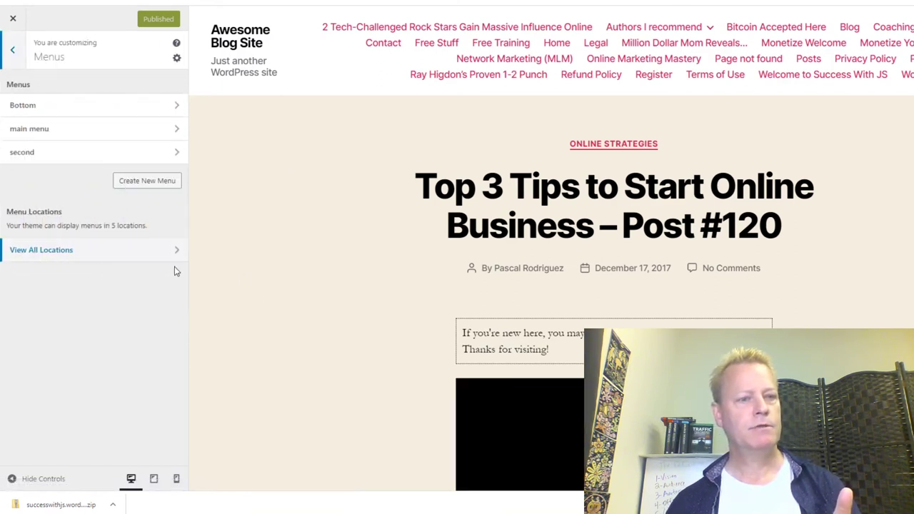
click(128, 255)
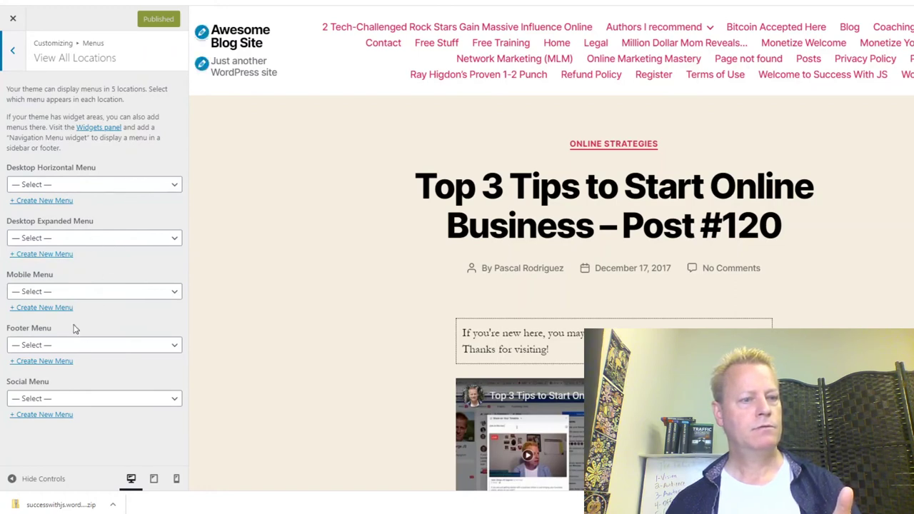
click(83, 346)
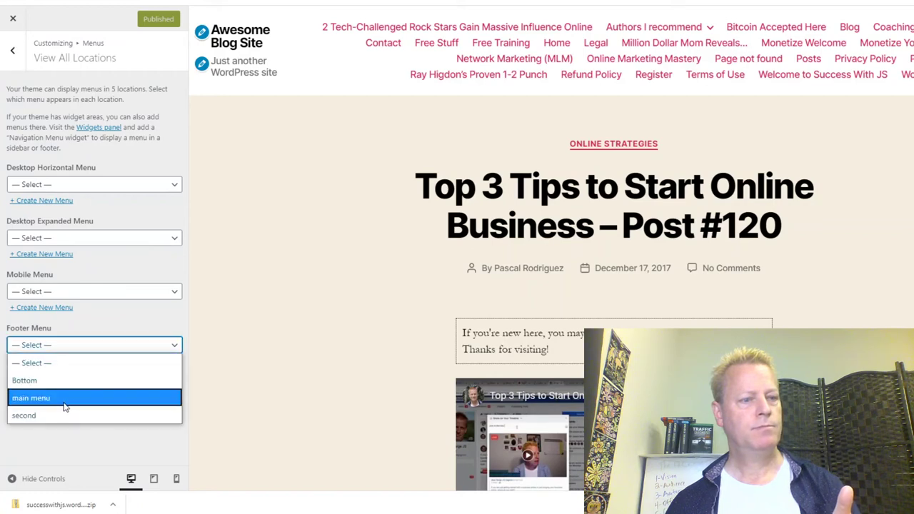
click(28, 380)
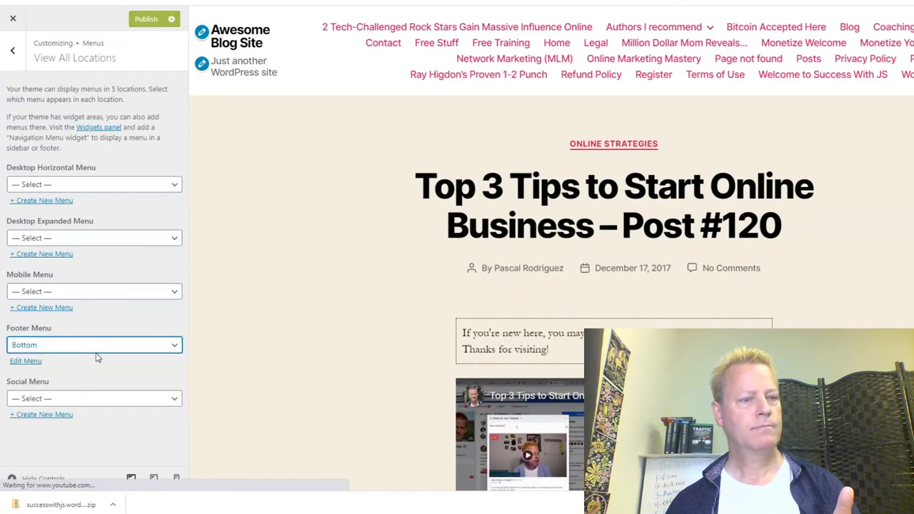
Step: Assign main menu to the Desktop Horizontal Menu and second to the Desktop Expanded Menu, and check the page preview
click(79, 187)
click(112, 236)
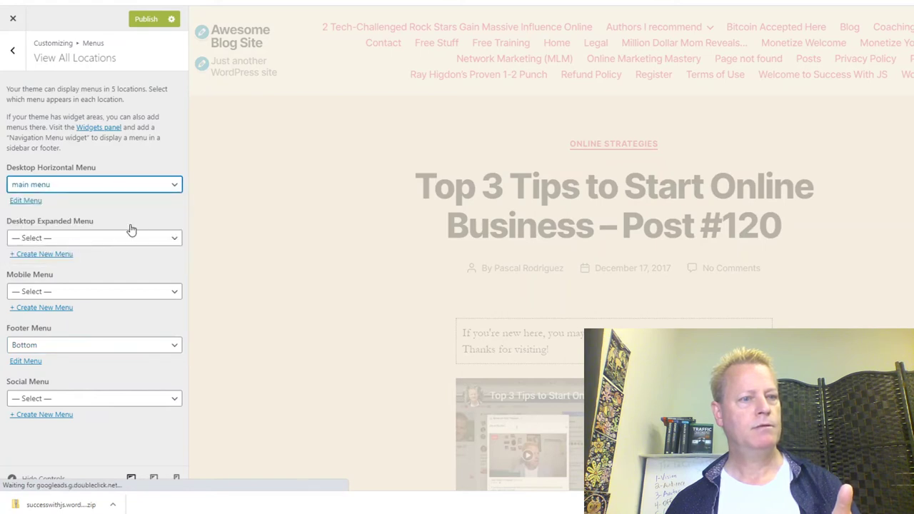
click(97, 246)
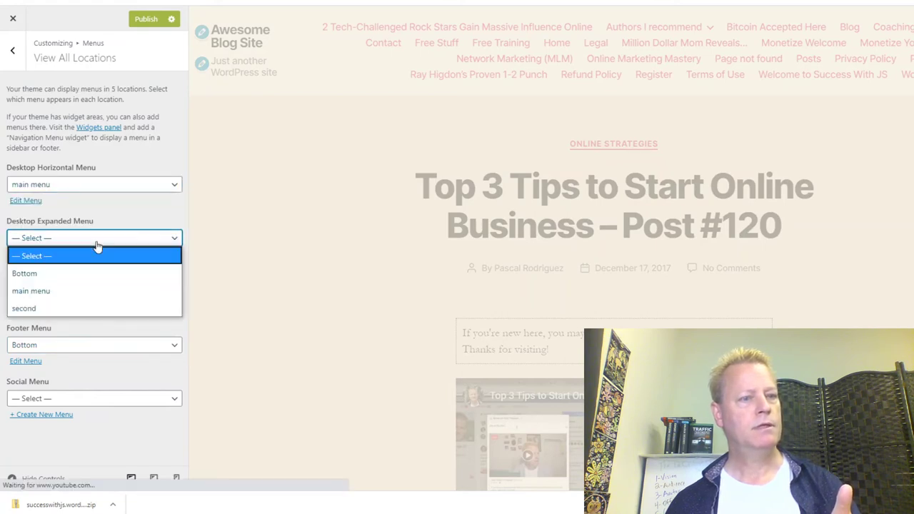
click(61, 309)
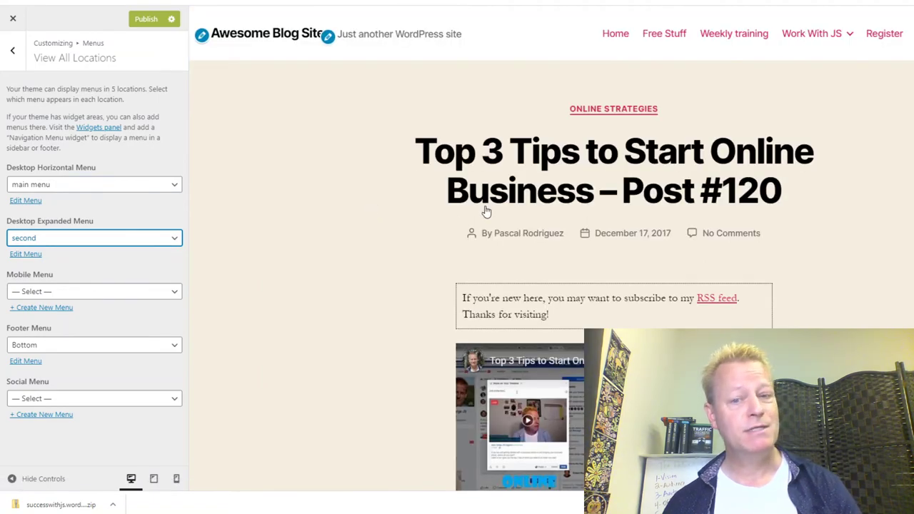
scroll(485, 211, down, 15)
scroll(675, 219, up, 15)
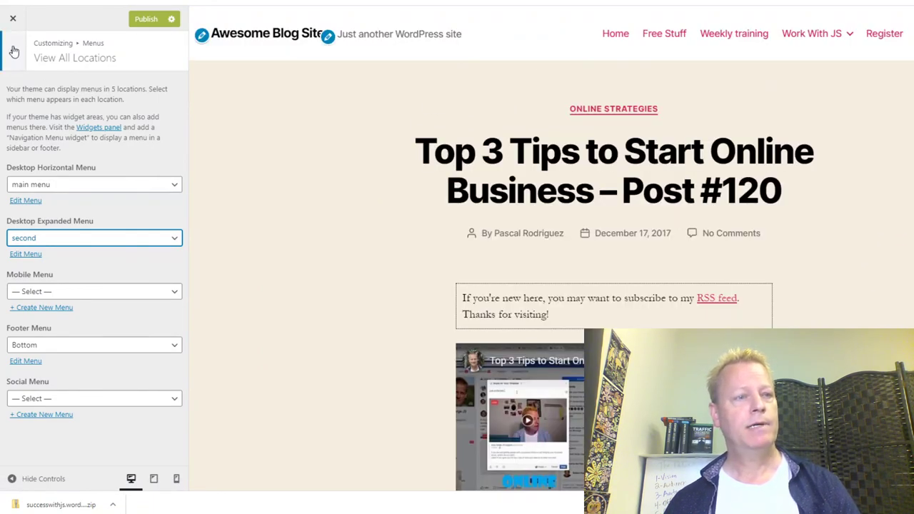
Step: Leave the menu settings and look at the Theme Options in the customizer
click(13, 51)
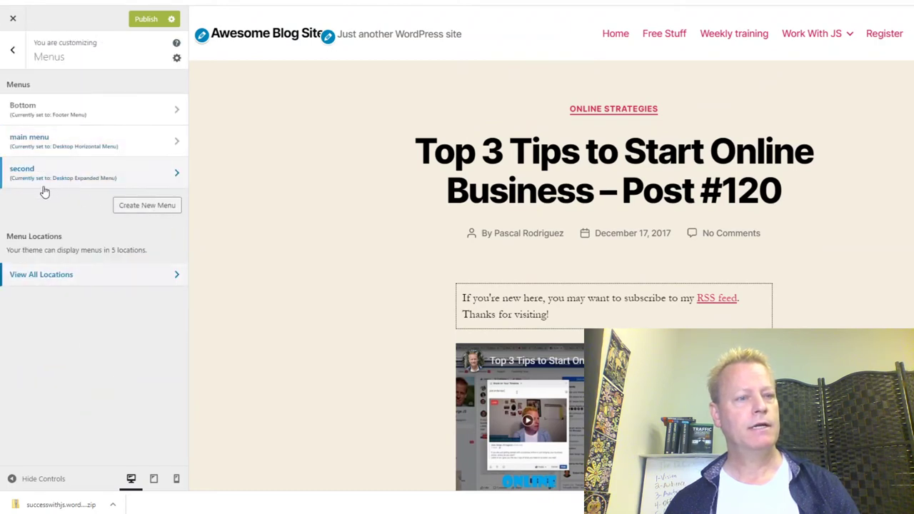
click(12, 49)
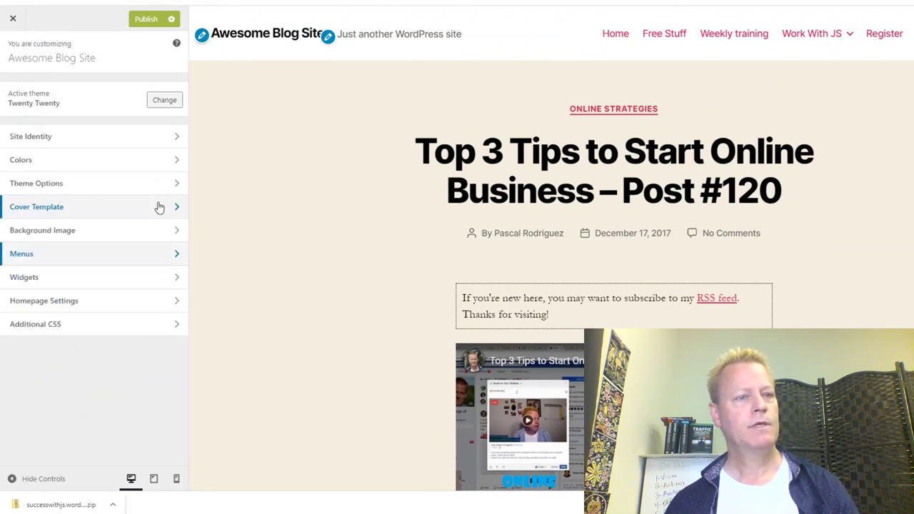
click(74, 189)
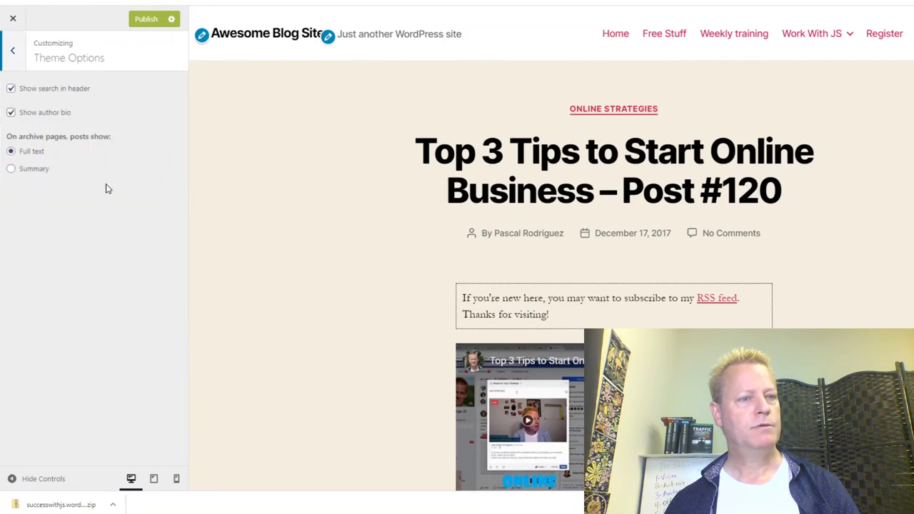
click(14, 56)
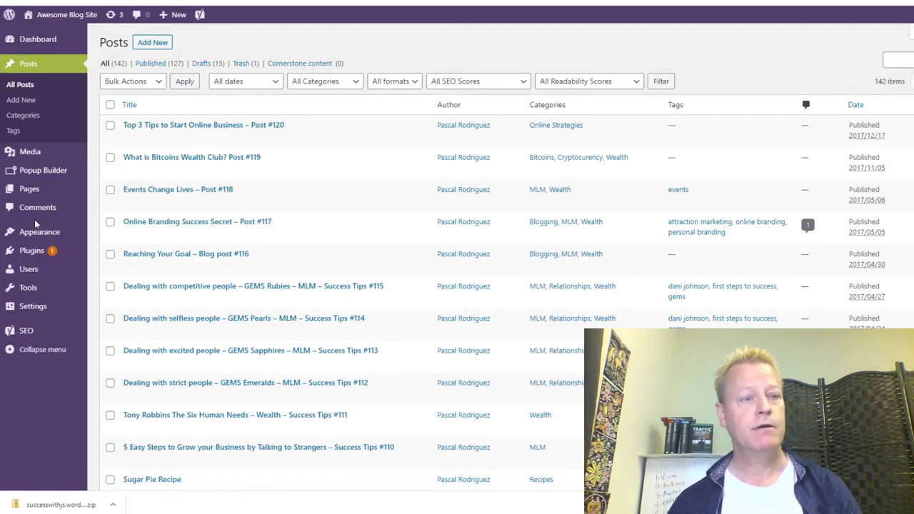
Step: Open the blog's themes, start adding a new one, and browse the popular themes
mouse_move(75, 227)
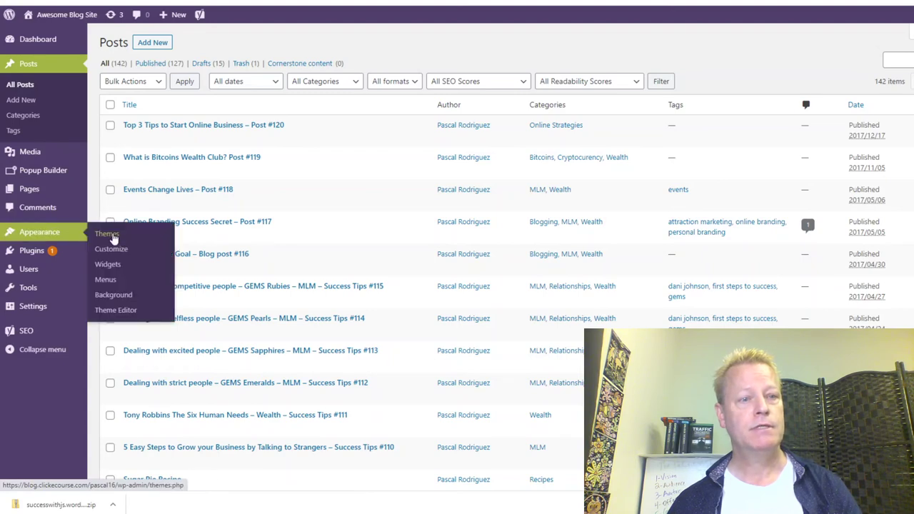
click(239, 226)
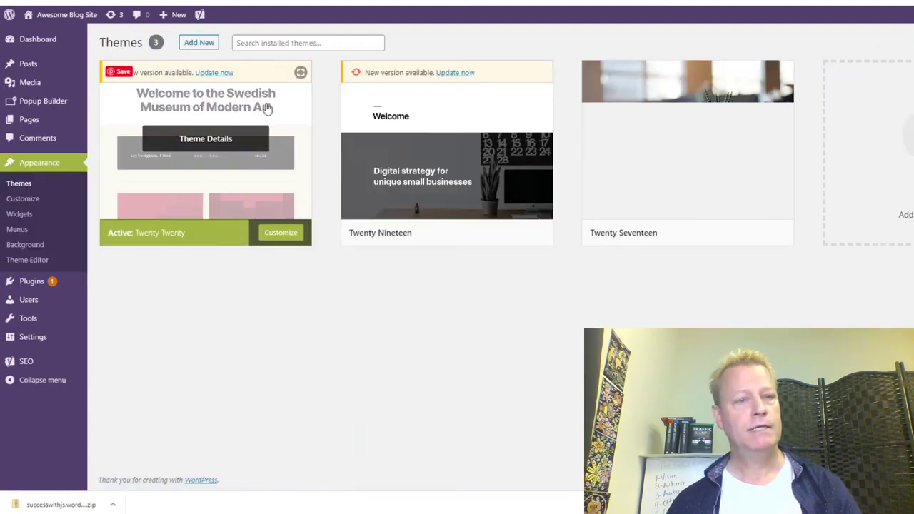
click(205, 42)
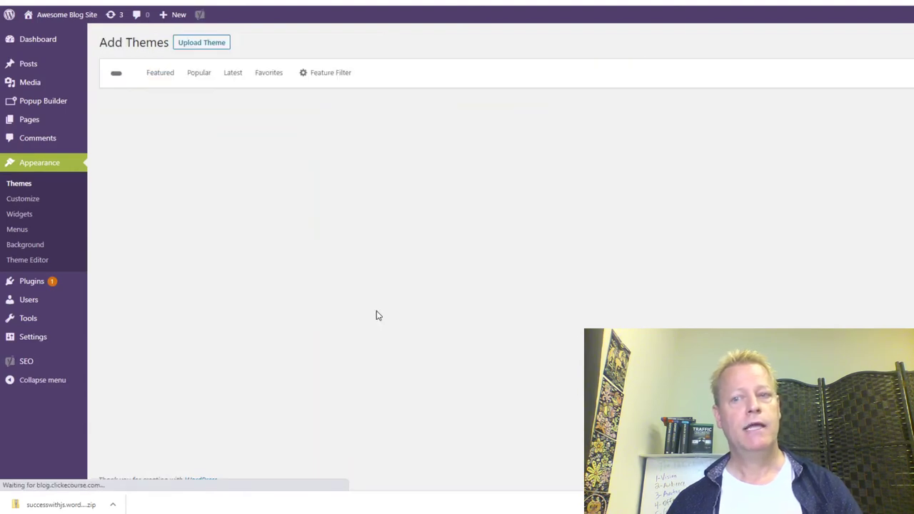
click(200, 75)
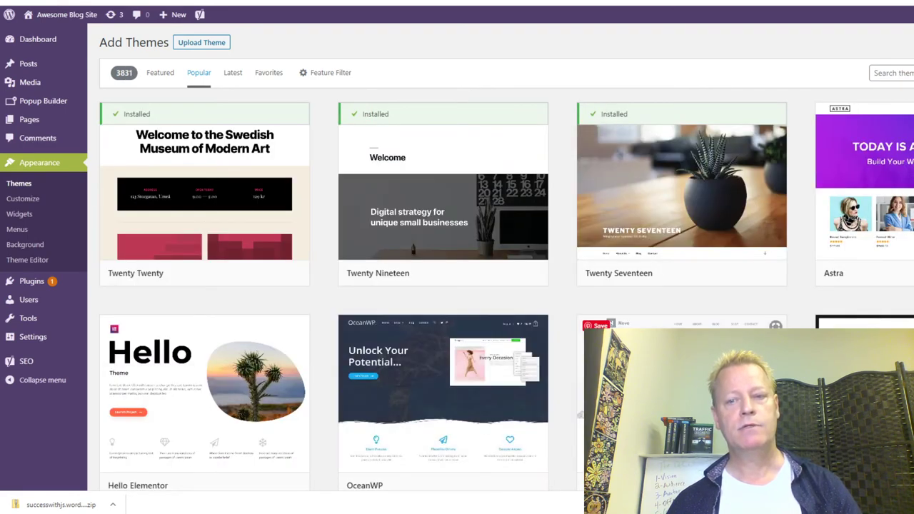
scroll(682, 207, down, 3)
scroll(682, 207, down, 4)
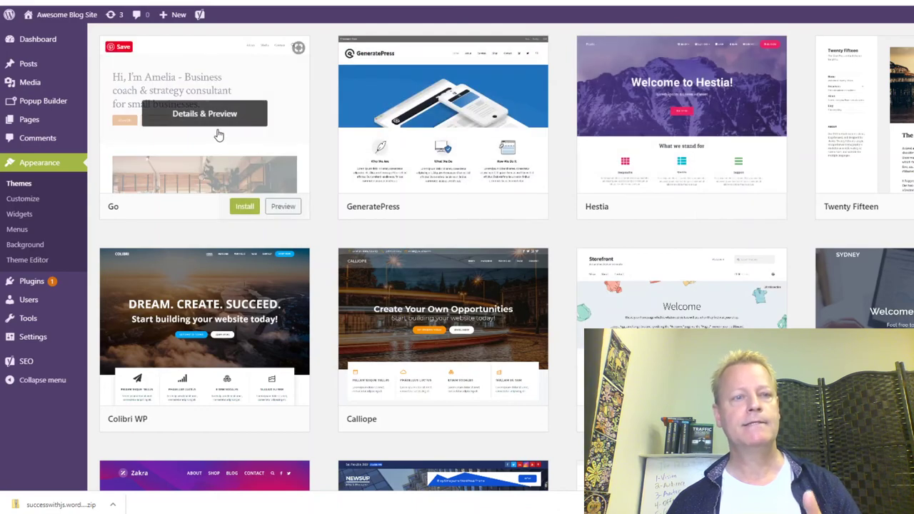
Step: Preview the popular themes one by one from Go to Zakra, and close the preview
click(222, 126)
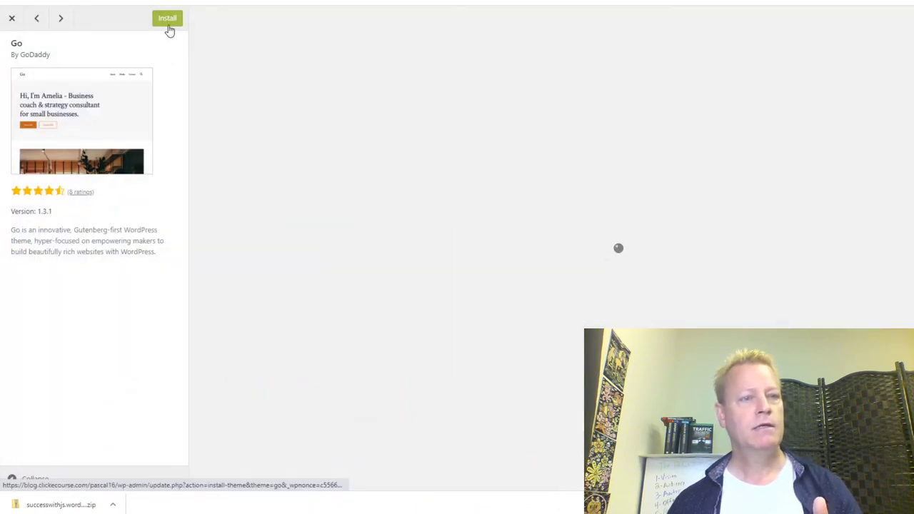
click(62, 21)
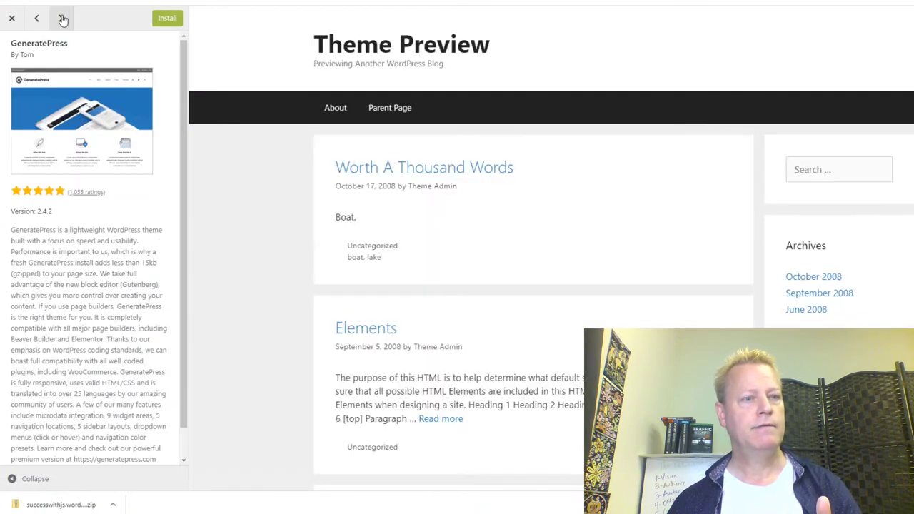
click(62, 18)
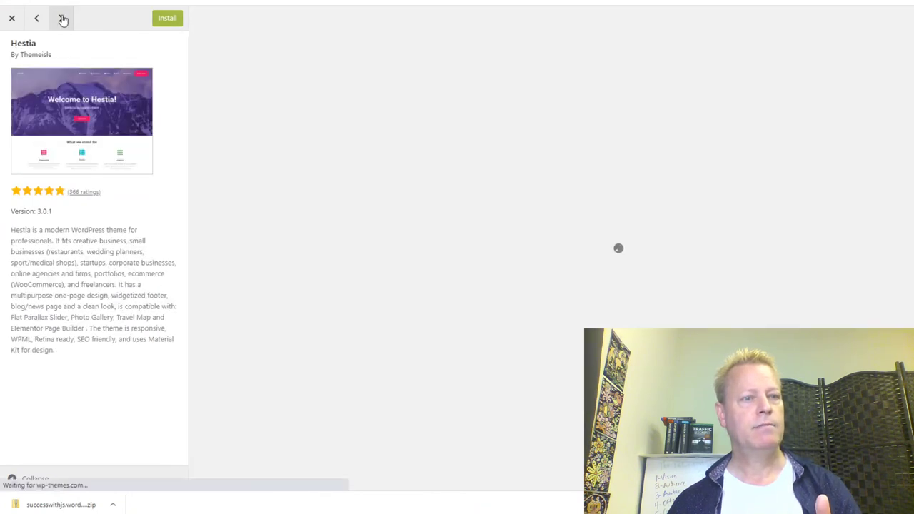
click(62, 19)
click(62, 19)
click(63, 20)
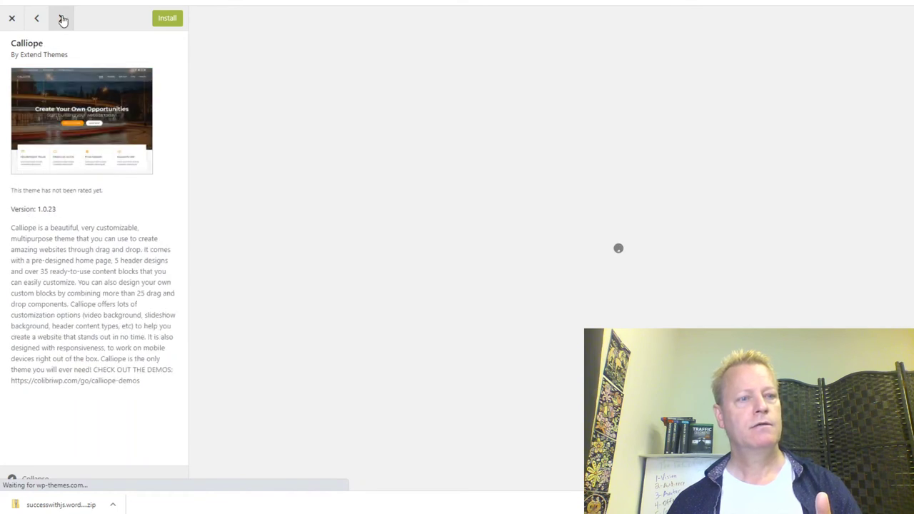
click(63, 20)
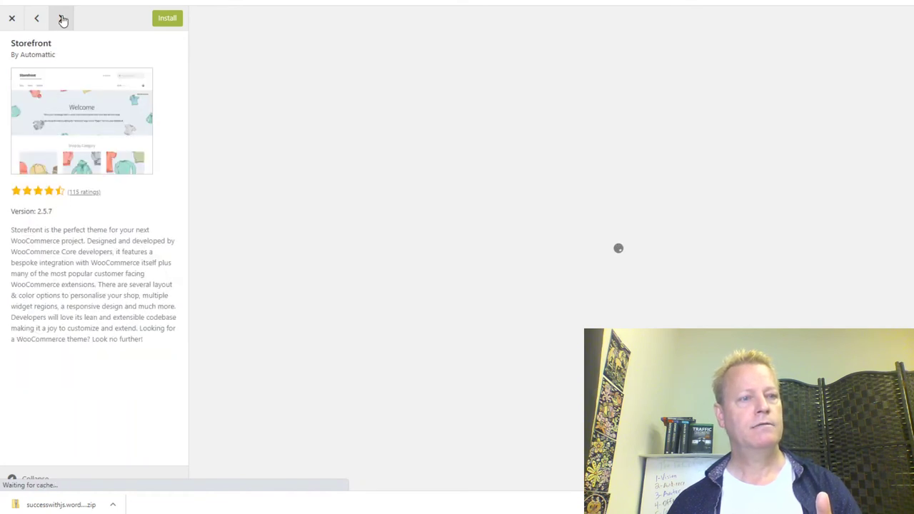
click(63, 20)
click(62, 21)
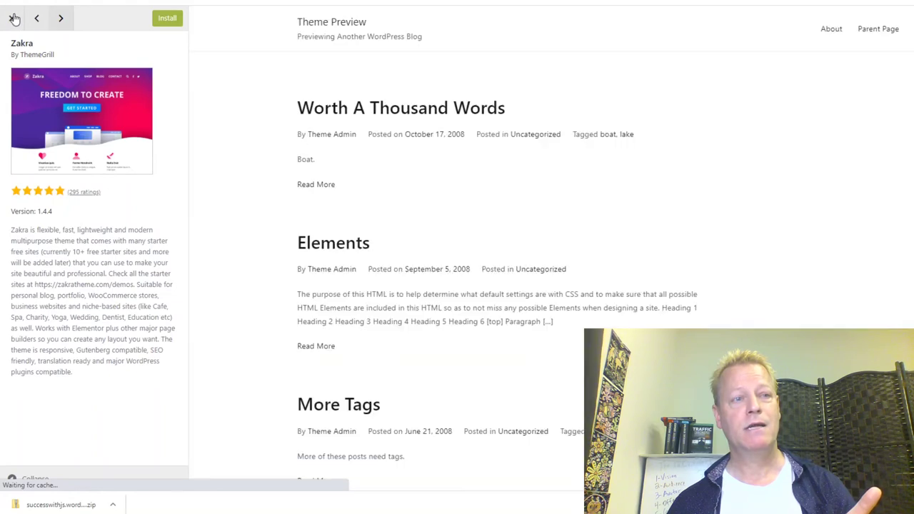
click(11, 17)
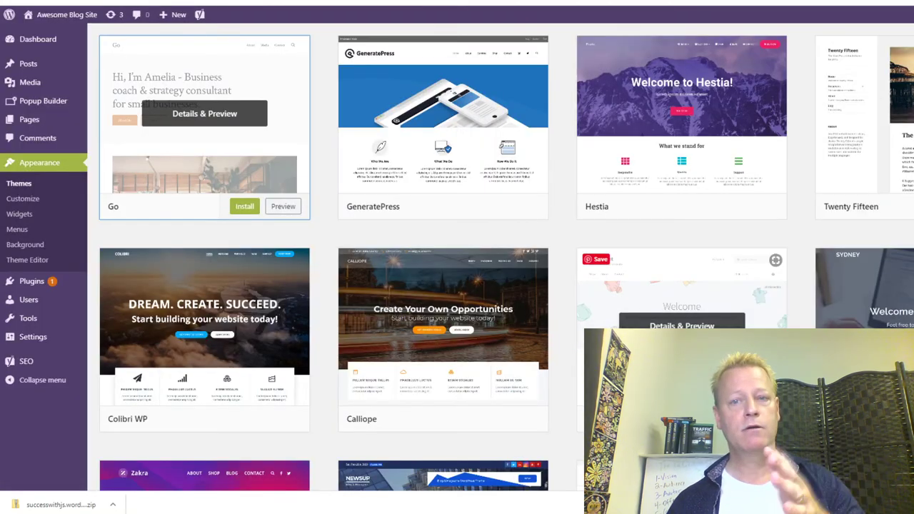
Step: Install the Shapely and Newsup themes from the popular themes
scroll(339, 433, down, 6)
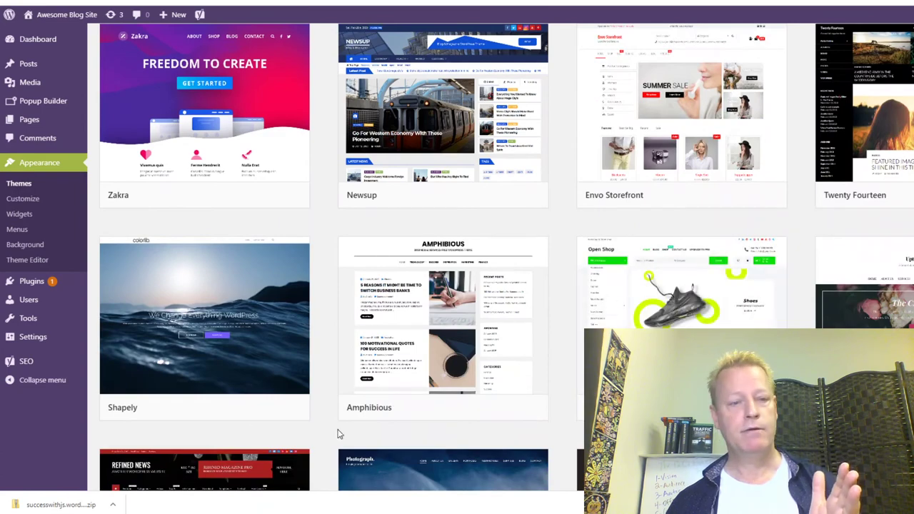
mouse_move(279, 392)
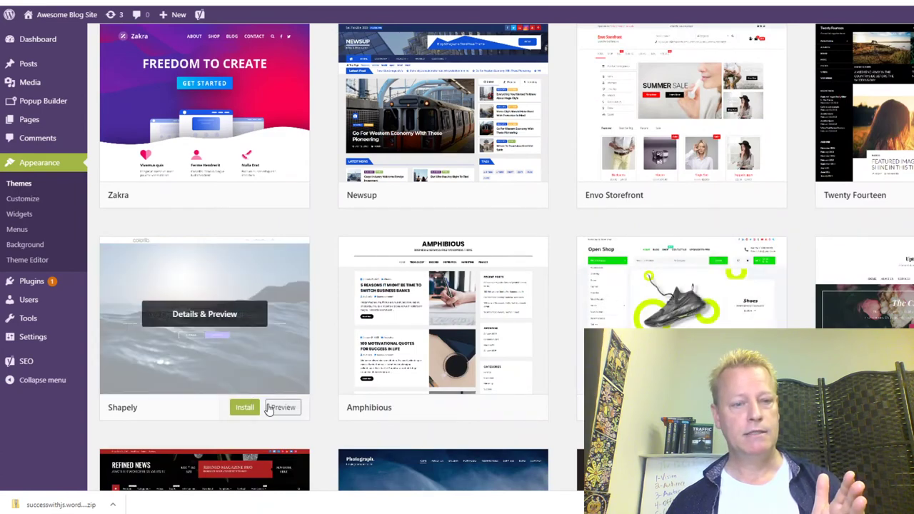
click(240, 406)
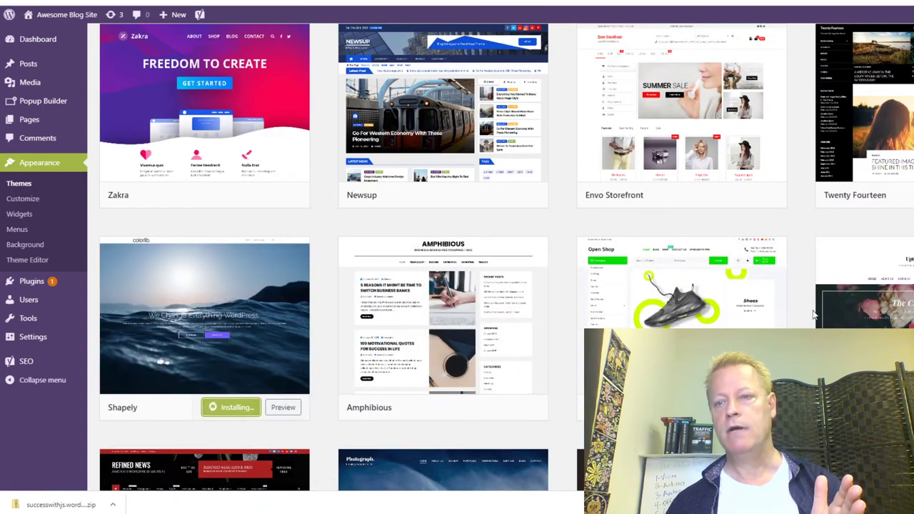
scroll(814, 314, up, 2)
scroll(864, 199, down, 1)
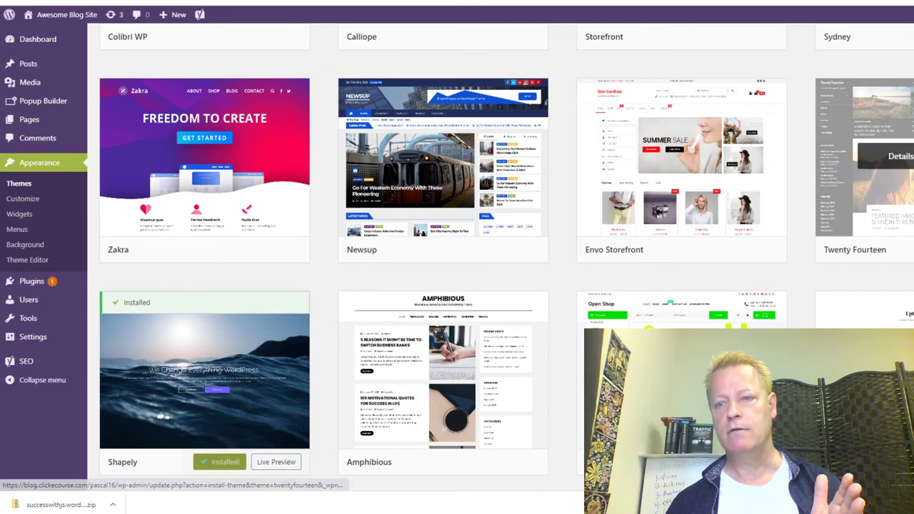
mouse_move(476, 261)
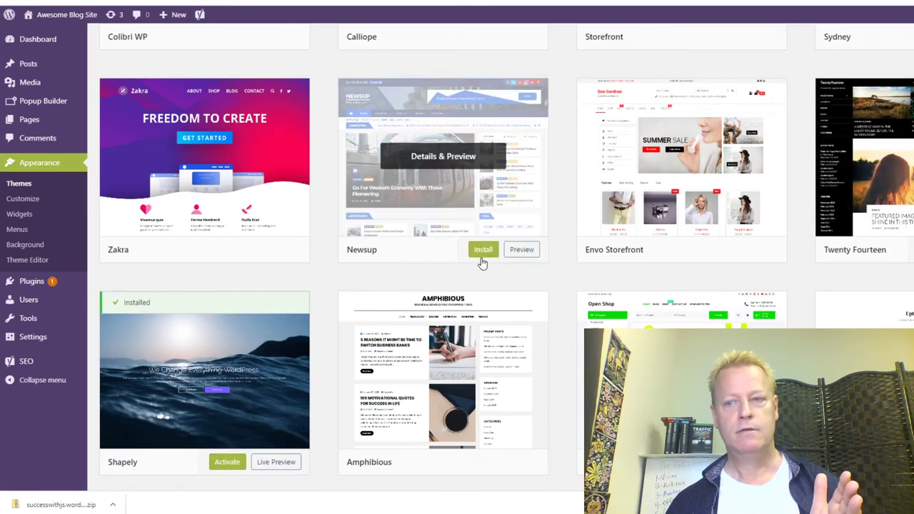
click(484, 251)
scroll(562, 373, down, 1)
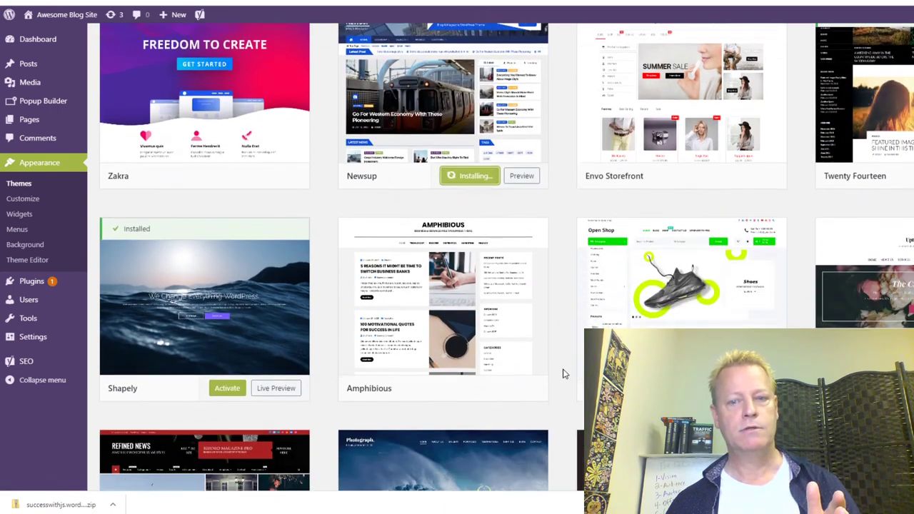
Step: Install the Lyrical and Orchid Store themes from the popular themes
scroll(562, 373, down, 3)
scroll(562, 374, down, 2)
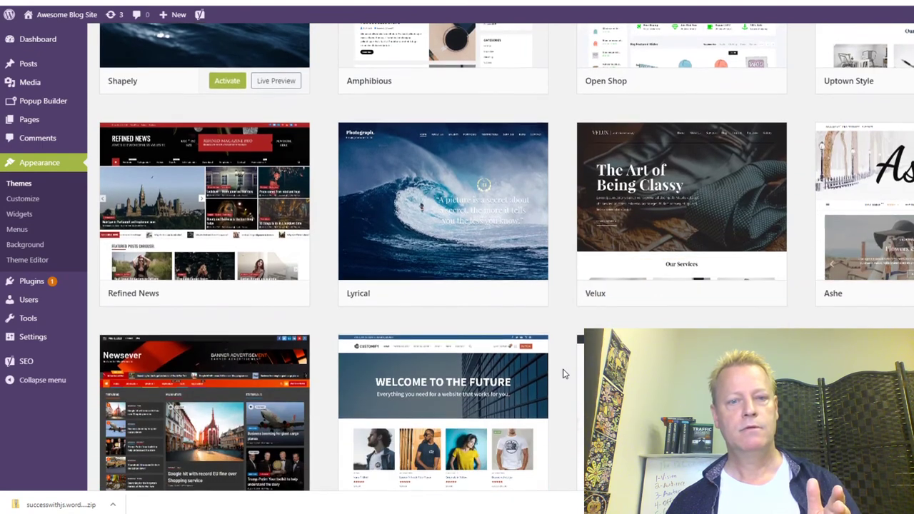
click(483, 293)
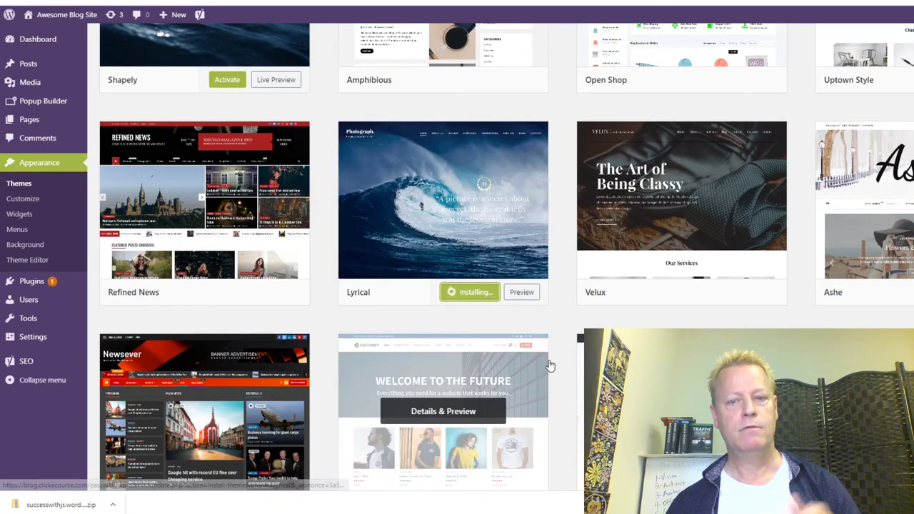
scroll(548, 364, down, 6)
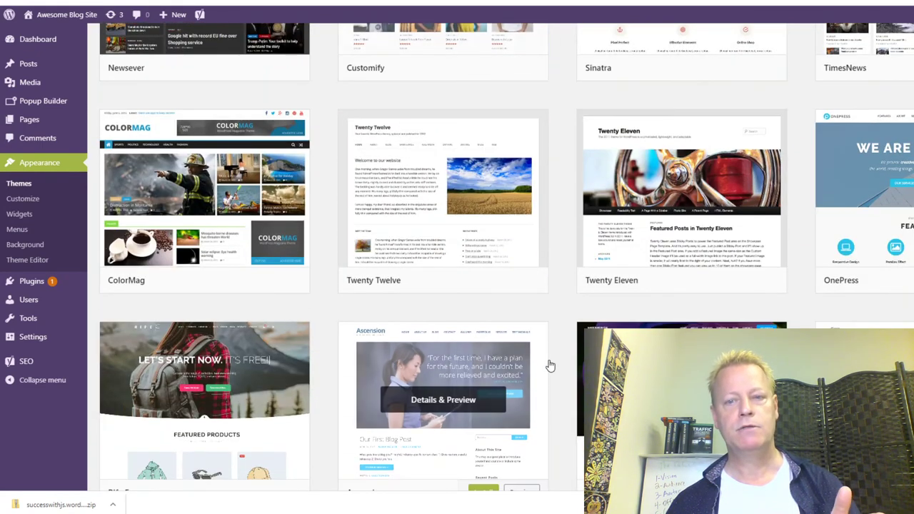
scroll(558, 325, down, 3)
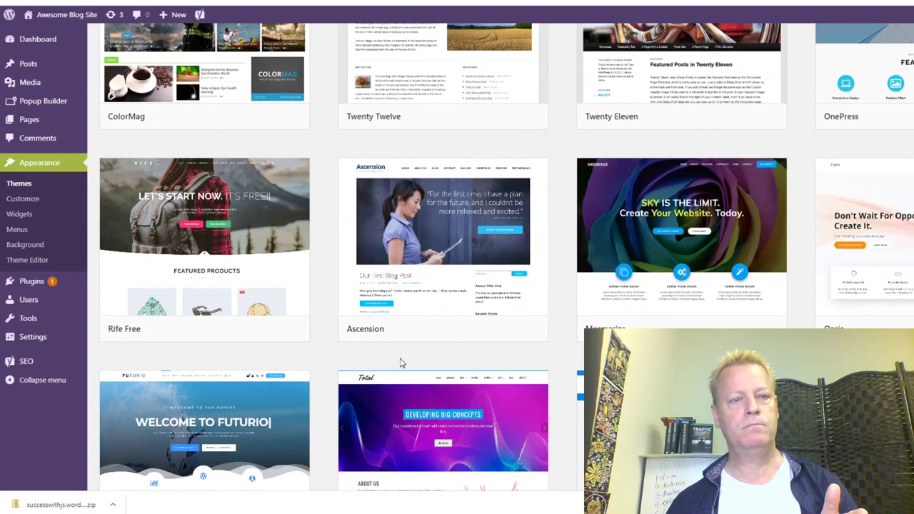
scroll(371, 362, down, 3)
mouse_move(490, 293)
mouse_move(720, 323)
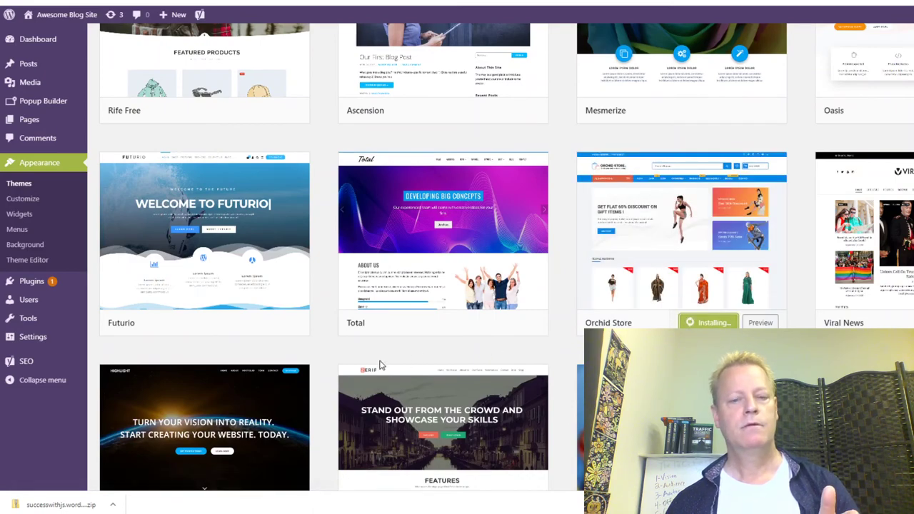
Step: Install the Zerif Lite and Education Business themes from the popular themes
scroll(446, 366, down, 2)
mouse_move(464, 364)
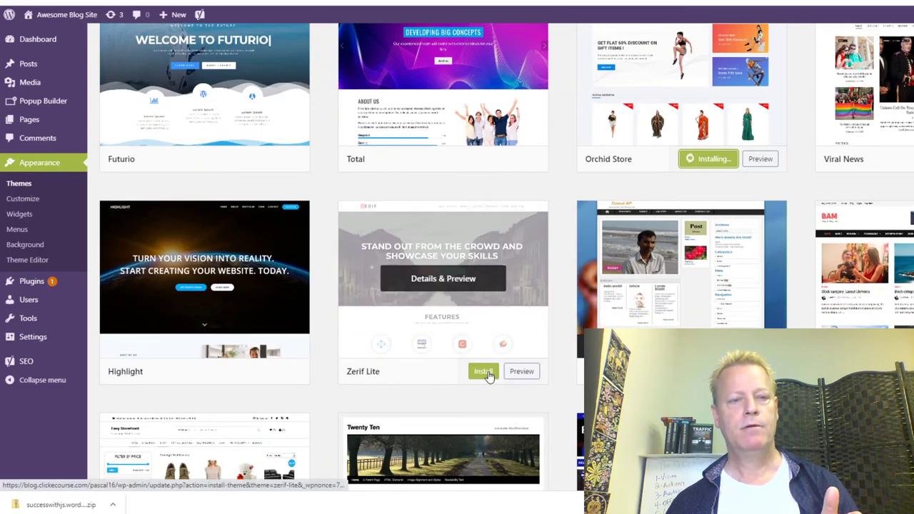
click(485, 376)
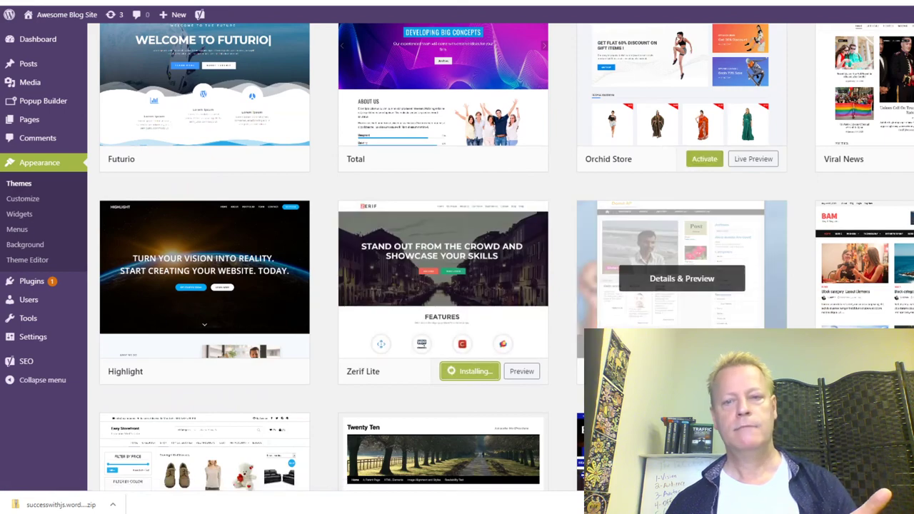
scroll(372, 370, down, 3)
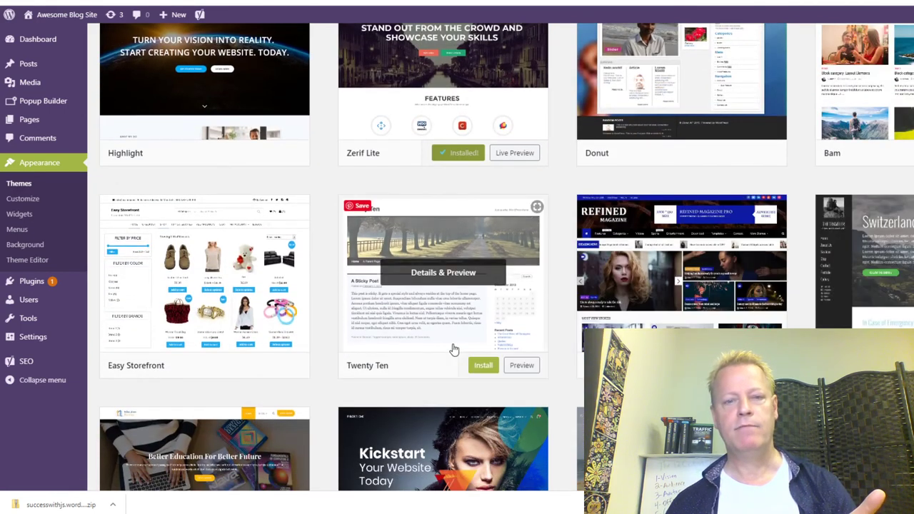
scroll(371, 370, down, 4)
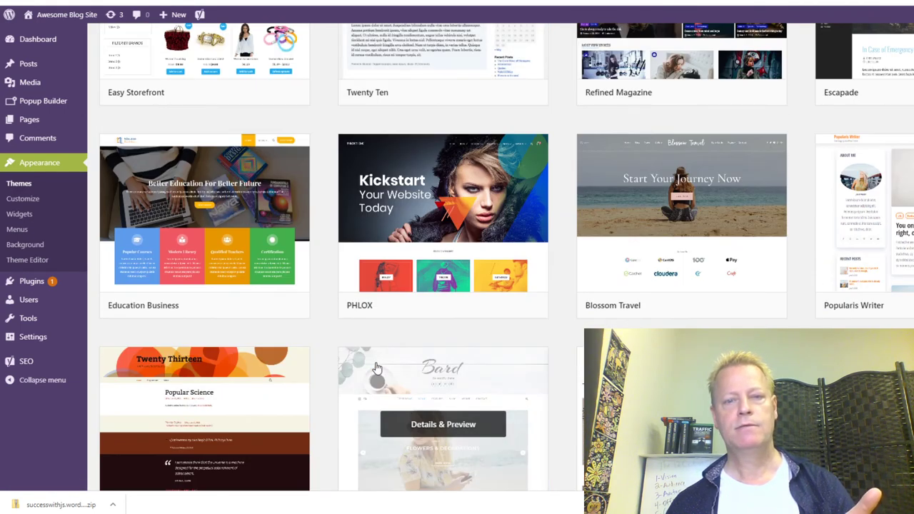
scroll(435, 355, down, 2)
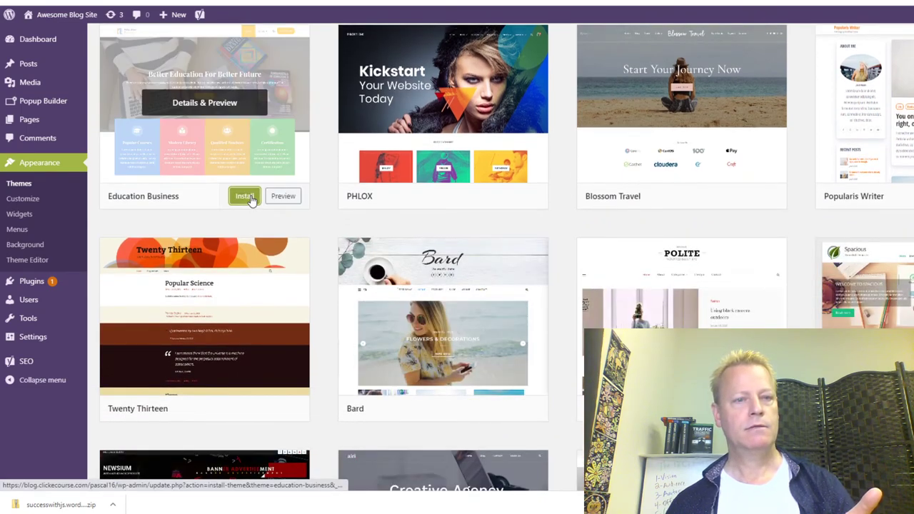
click(230, 196)
Step: Return to the blog's installed themes and look through the blog in a live preview of Education Business
scroll(369, 263, up, 10)
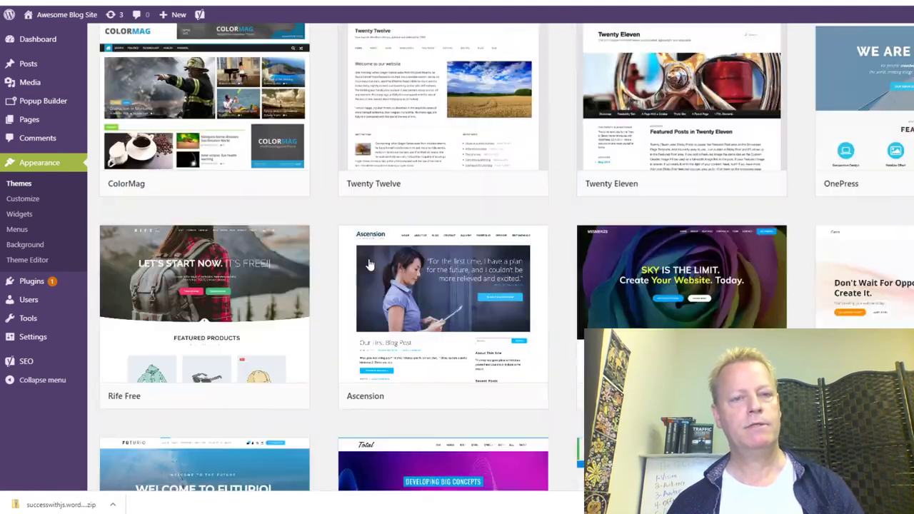
scroll(370, 265, up, 10)
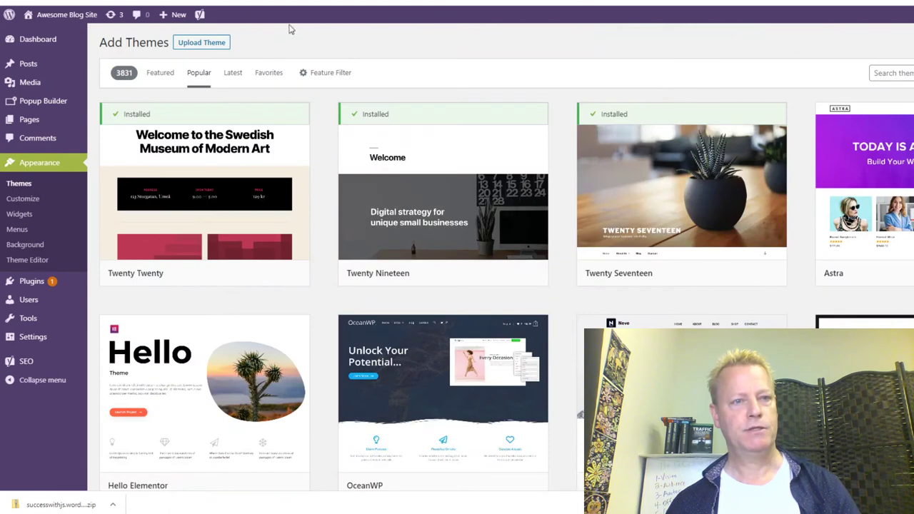
click(21, 184)
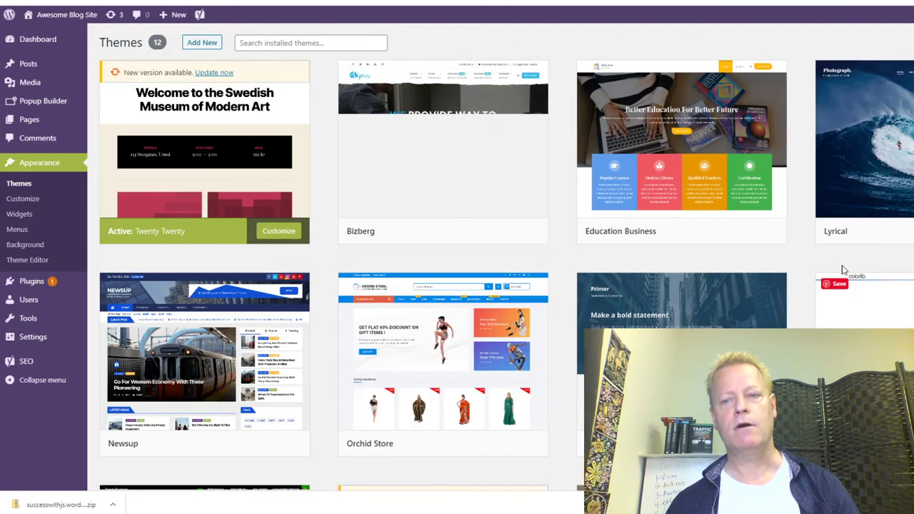
mouse_move(748, 246)
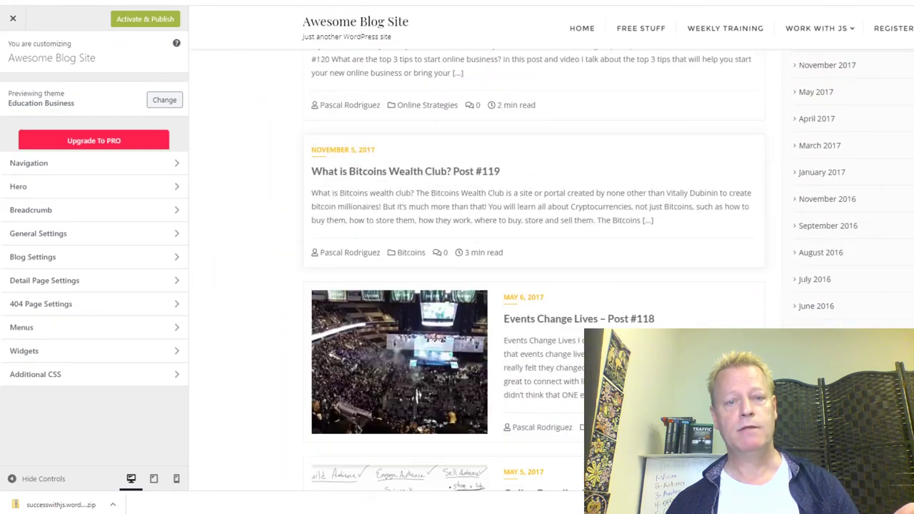
scroll(536, 271, down, 20)
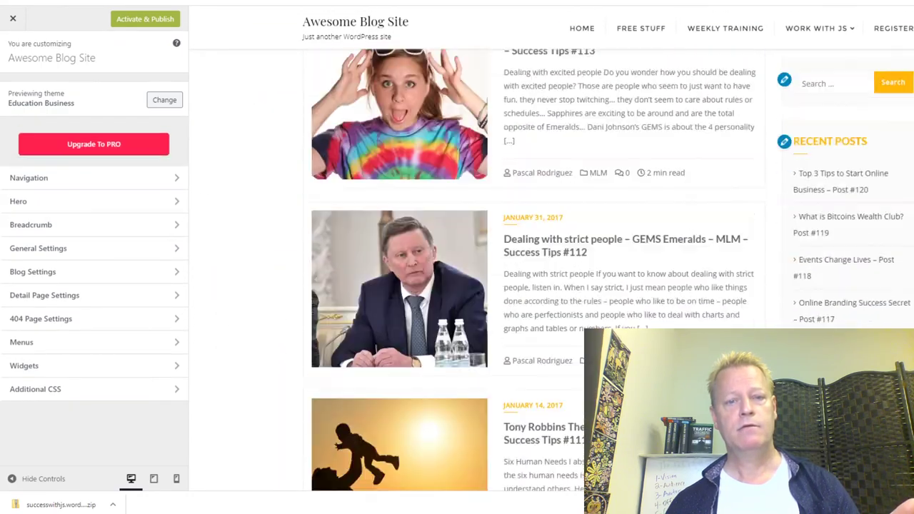
scroll(535, 272, up, 20)
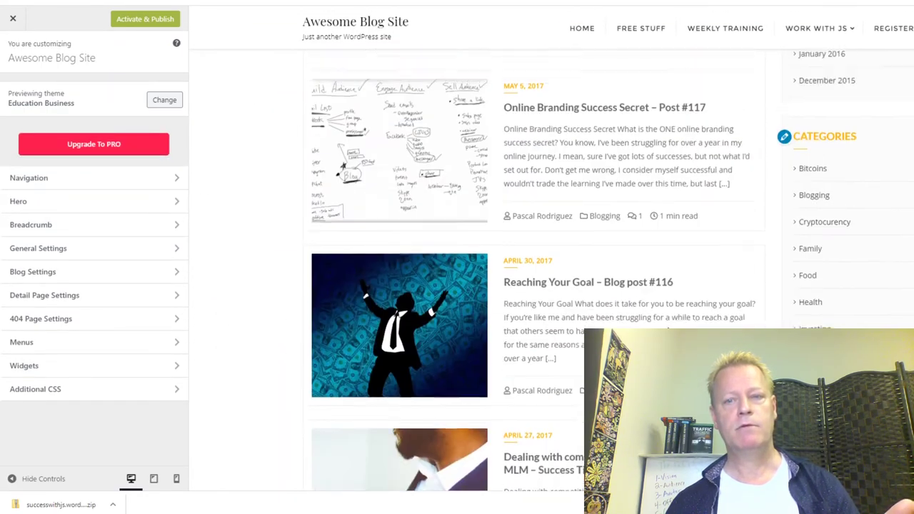
Step: Change the previewed theme to Newsup and look through the blog's header, featured slider, posts and sidebar
click(165, 102)
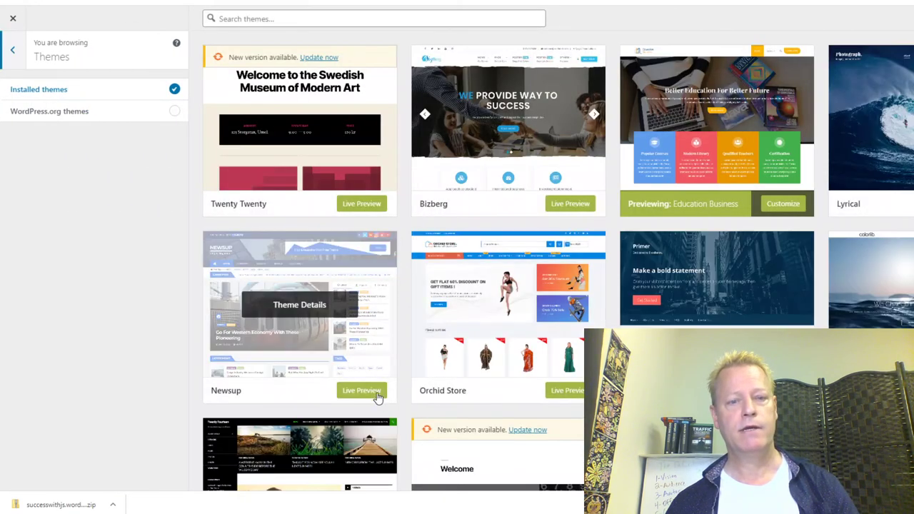
click(364, 389)
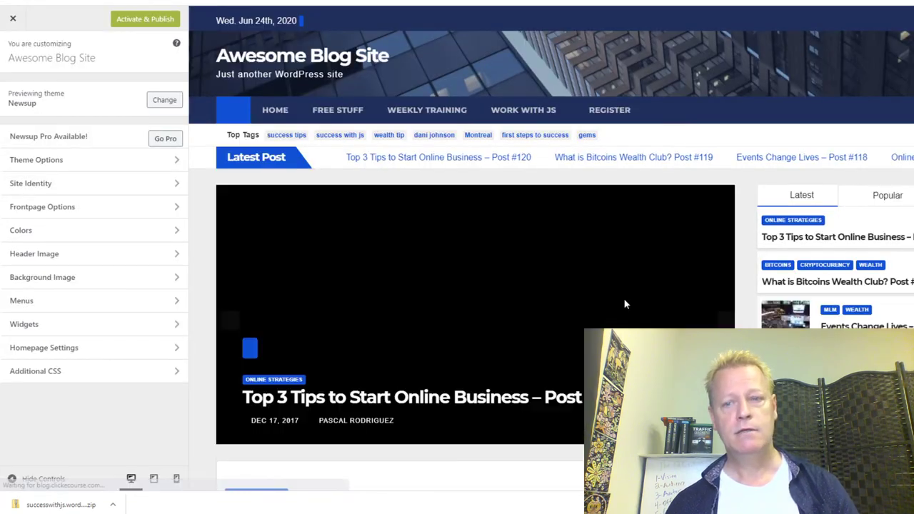
scroll(625, 304, down, 5)
scroll(625, 304, up, 3)
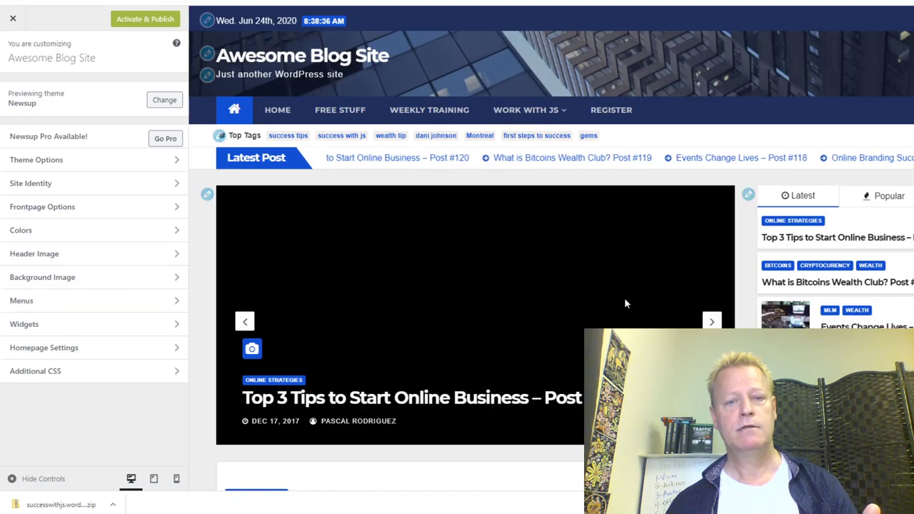
scroll(624, 302, down, 1)
scroll(522, 304, down, 10)
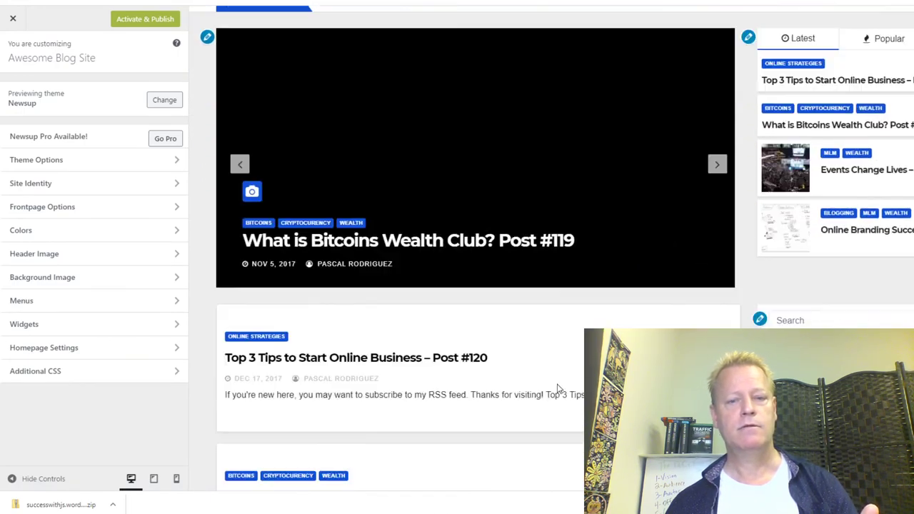
scroll(574, 350, down, 10)
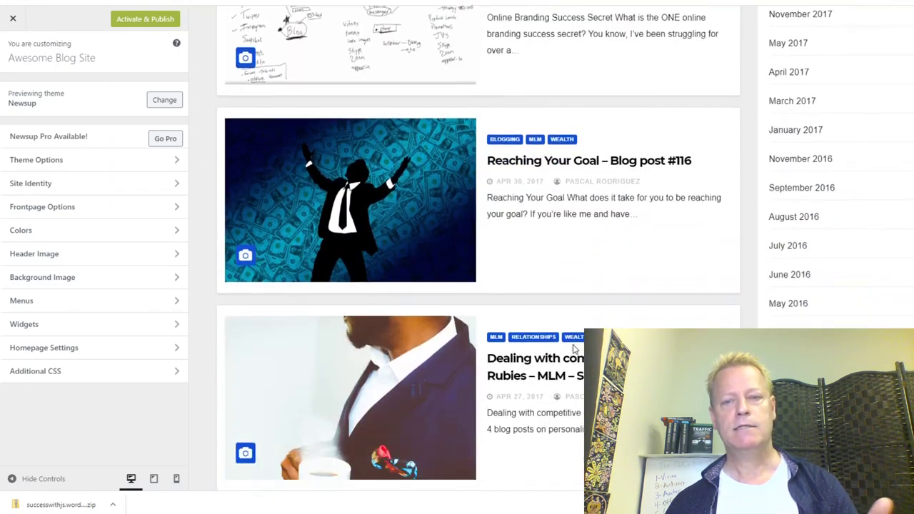
scroll(576, 348, up, 6)
scroll(575, 348, up, 2)
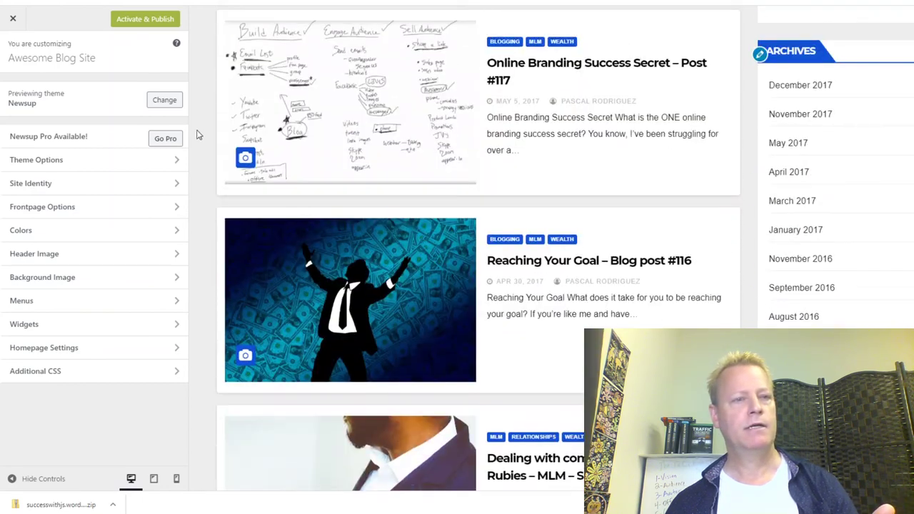
Step: Change the previewed theme from Newsup to Shapely
click(164, 101)
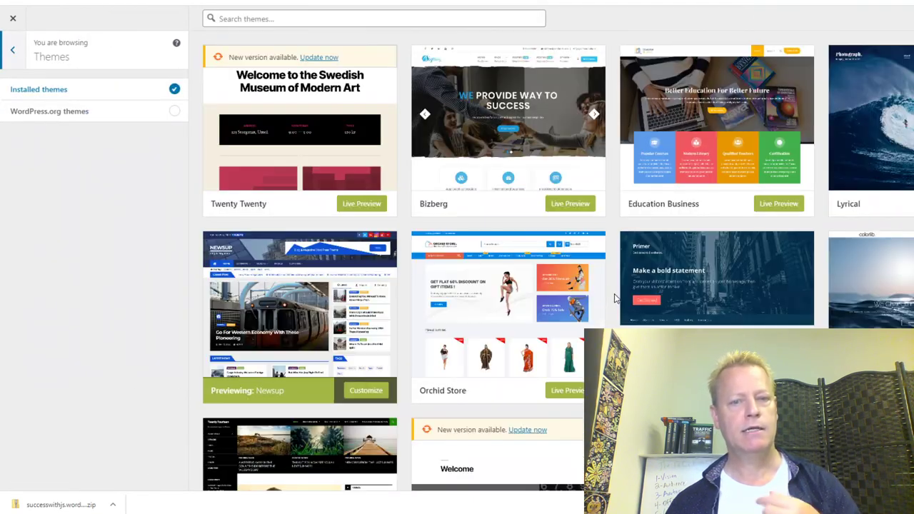
click(881, 389)
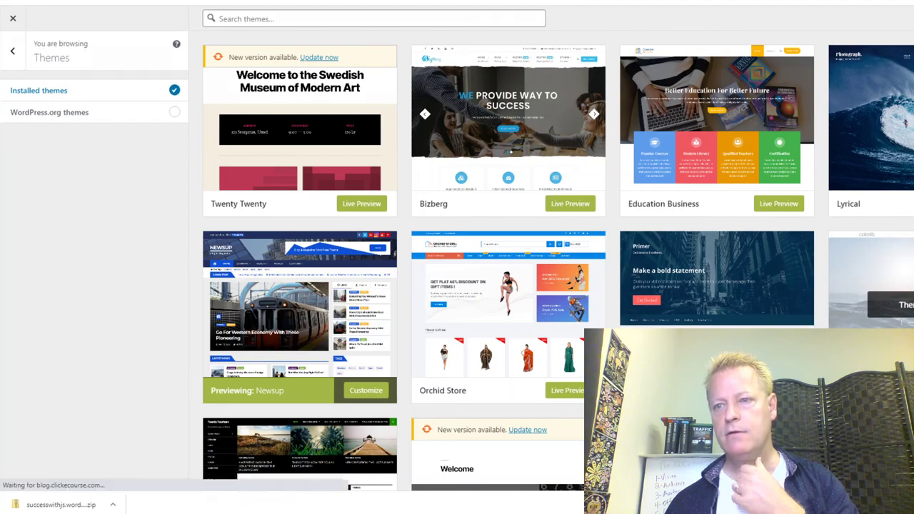